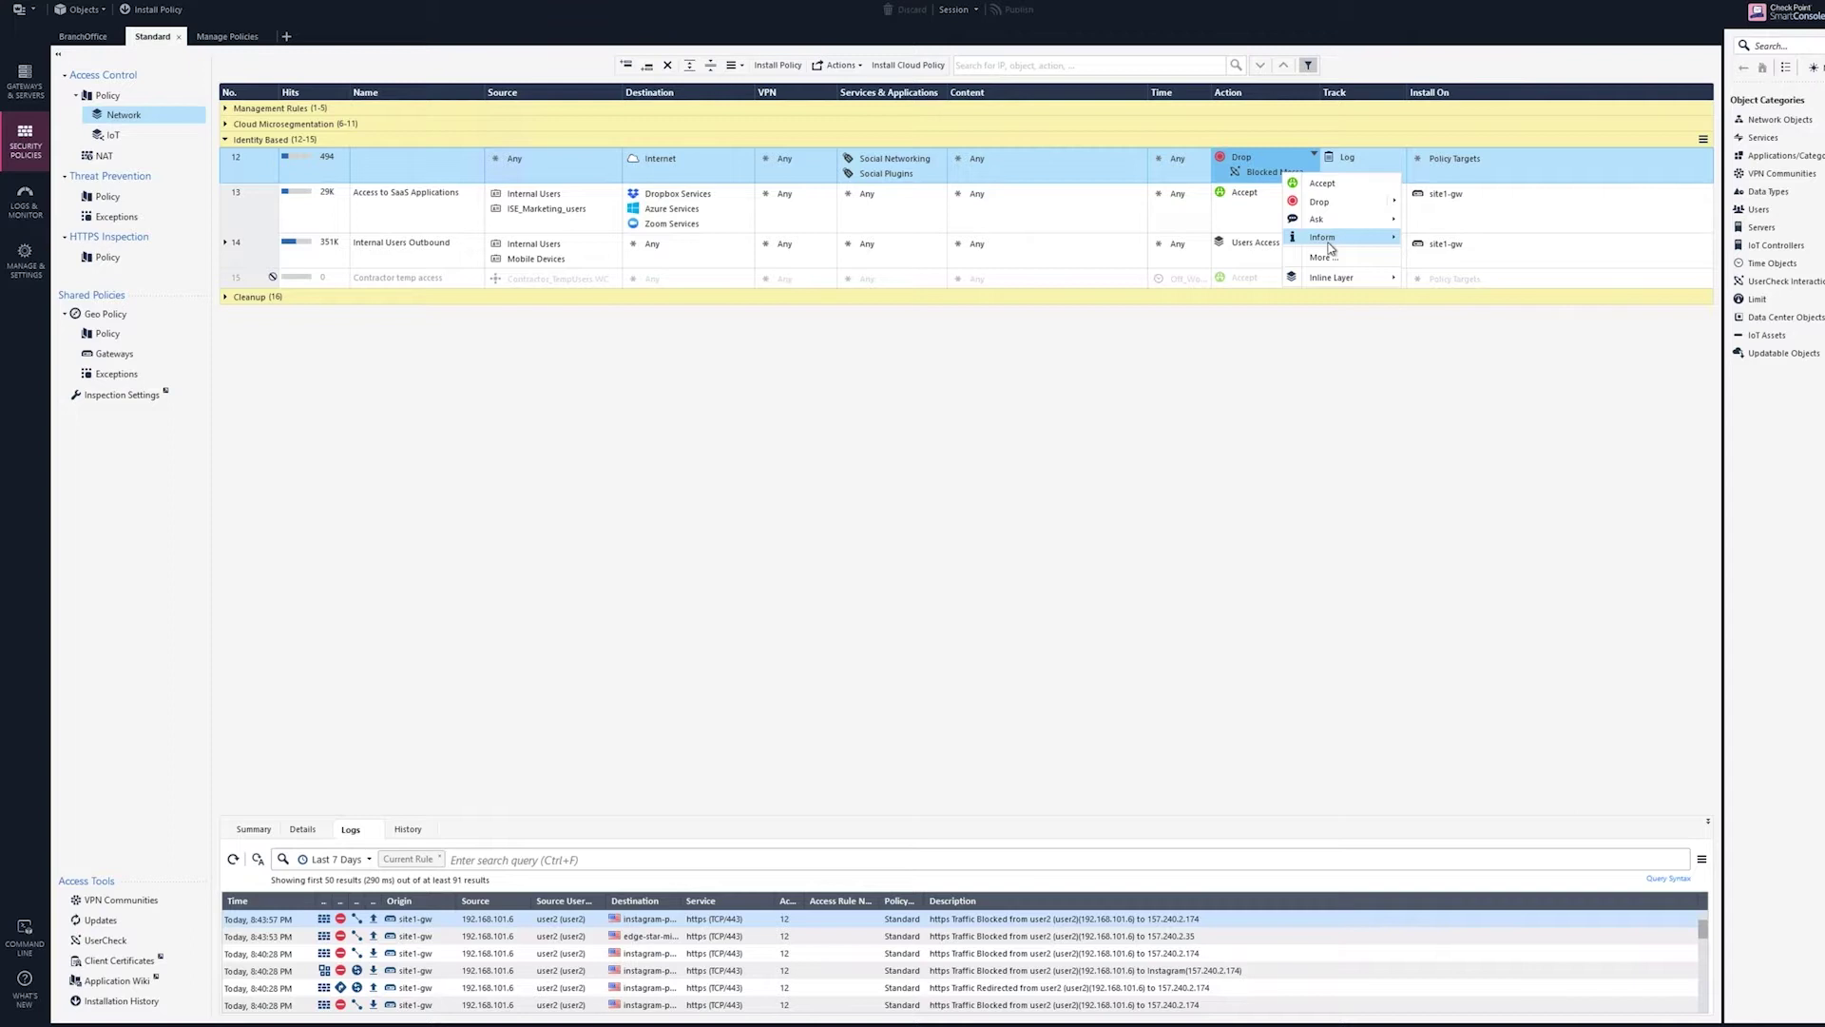
Edit rule 12's UserCheck Blocked Message to cite the ABC organization security policy.
{"action": "mouse_move", "coordinate": [1329, 248]}
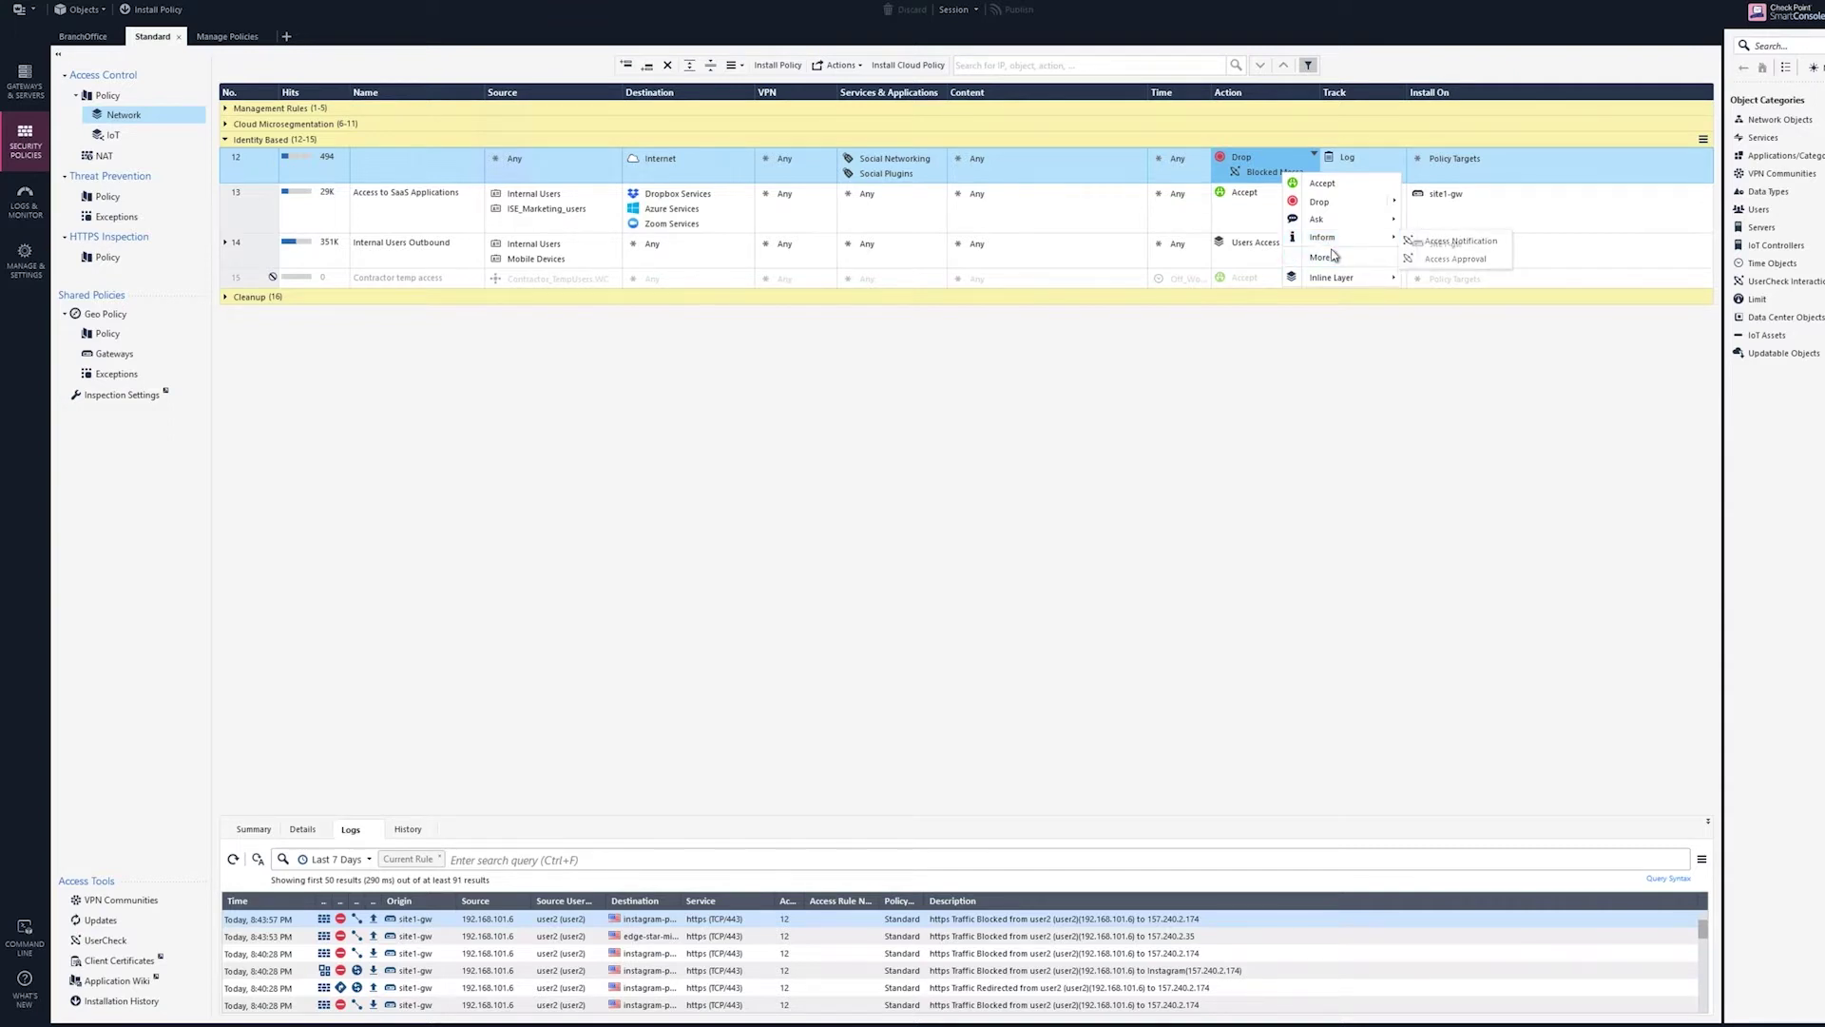
{"action": "left_click", "coordinate": [1334, 255]}
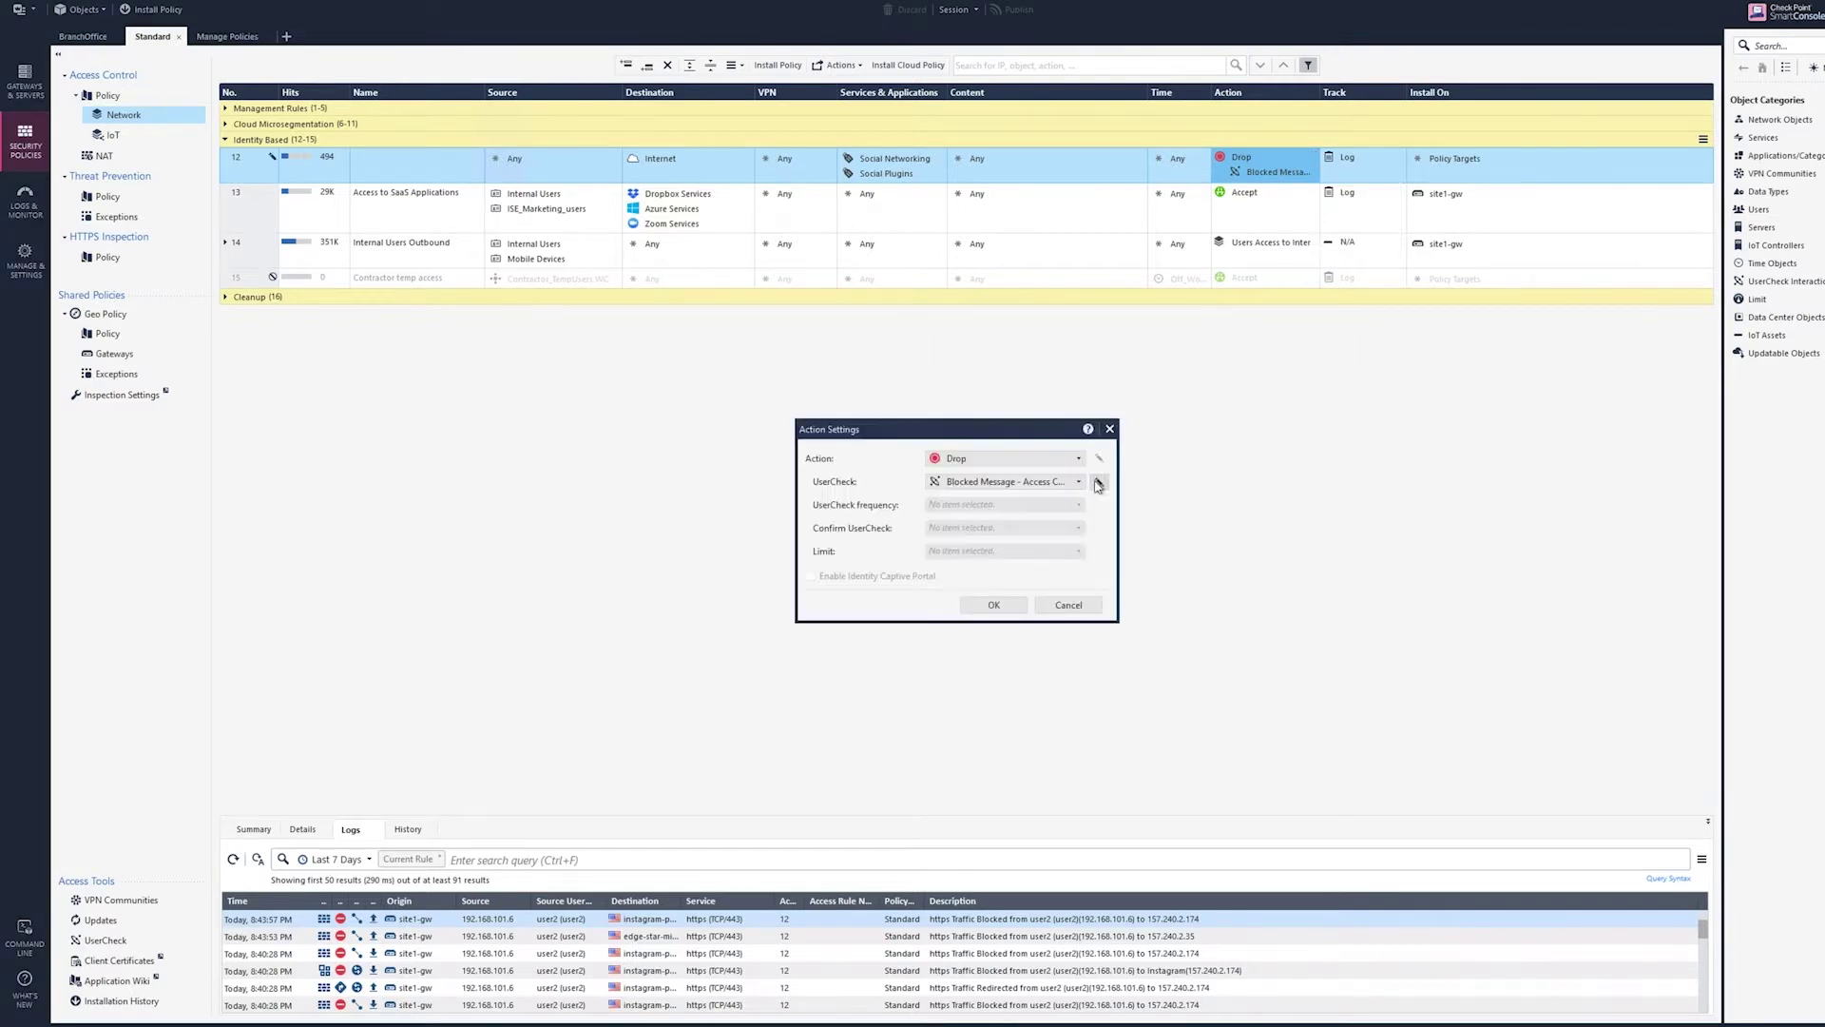
{"action": "left_click", "coordinate": [1097, 486]}
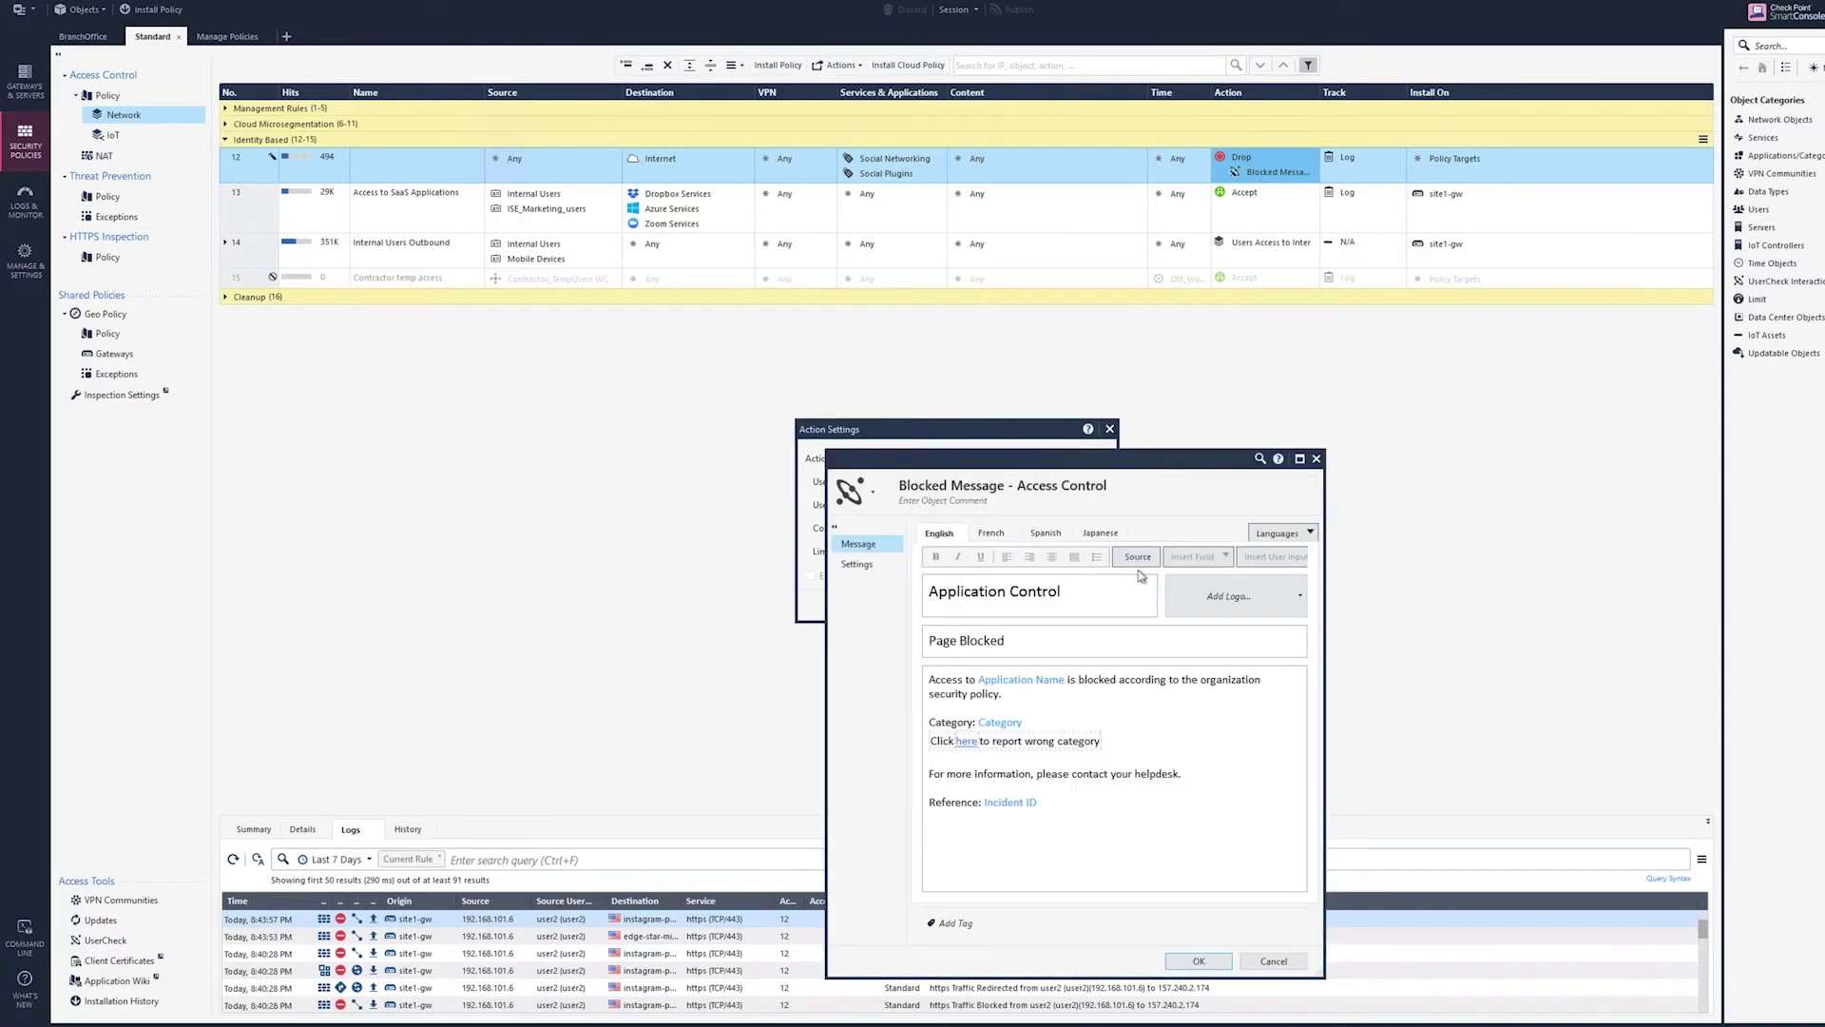
{"action": "left_click", "coordinate": [1203, 682]}
{"action": "type", "text": "ABC"}
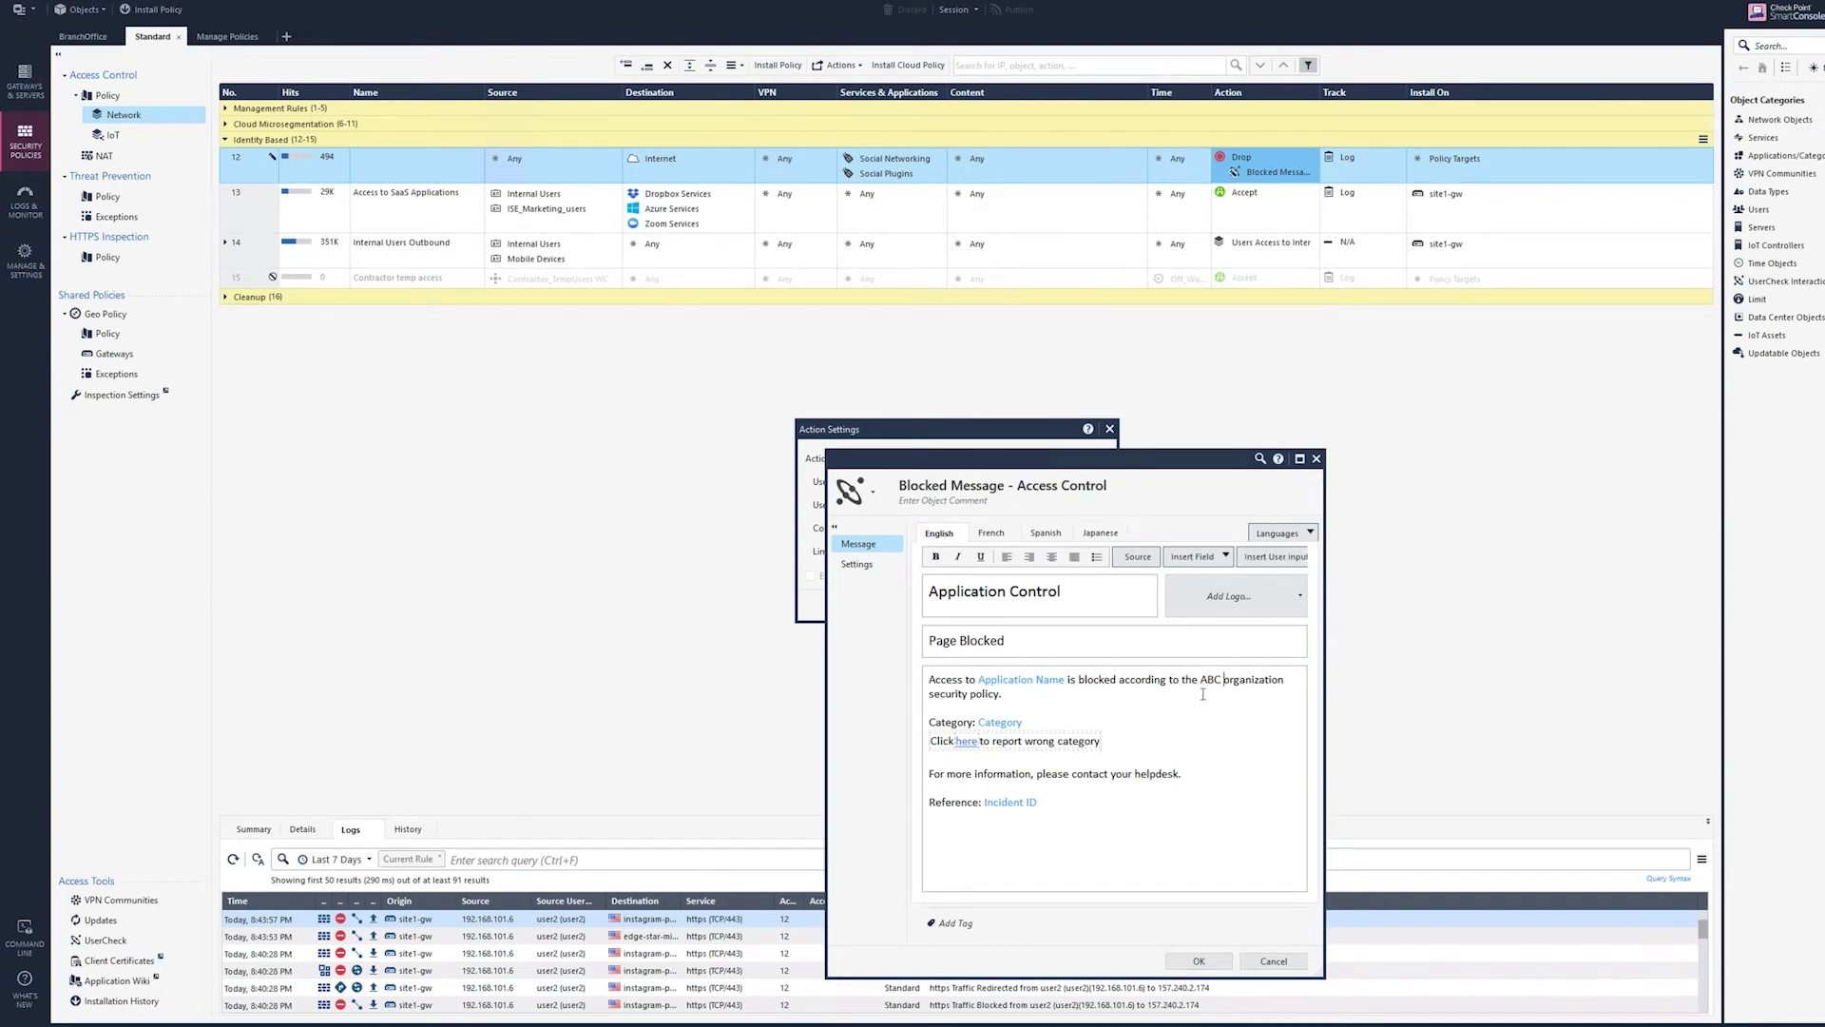
{"action": "left_click", "coordinate": [1199, 960]}
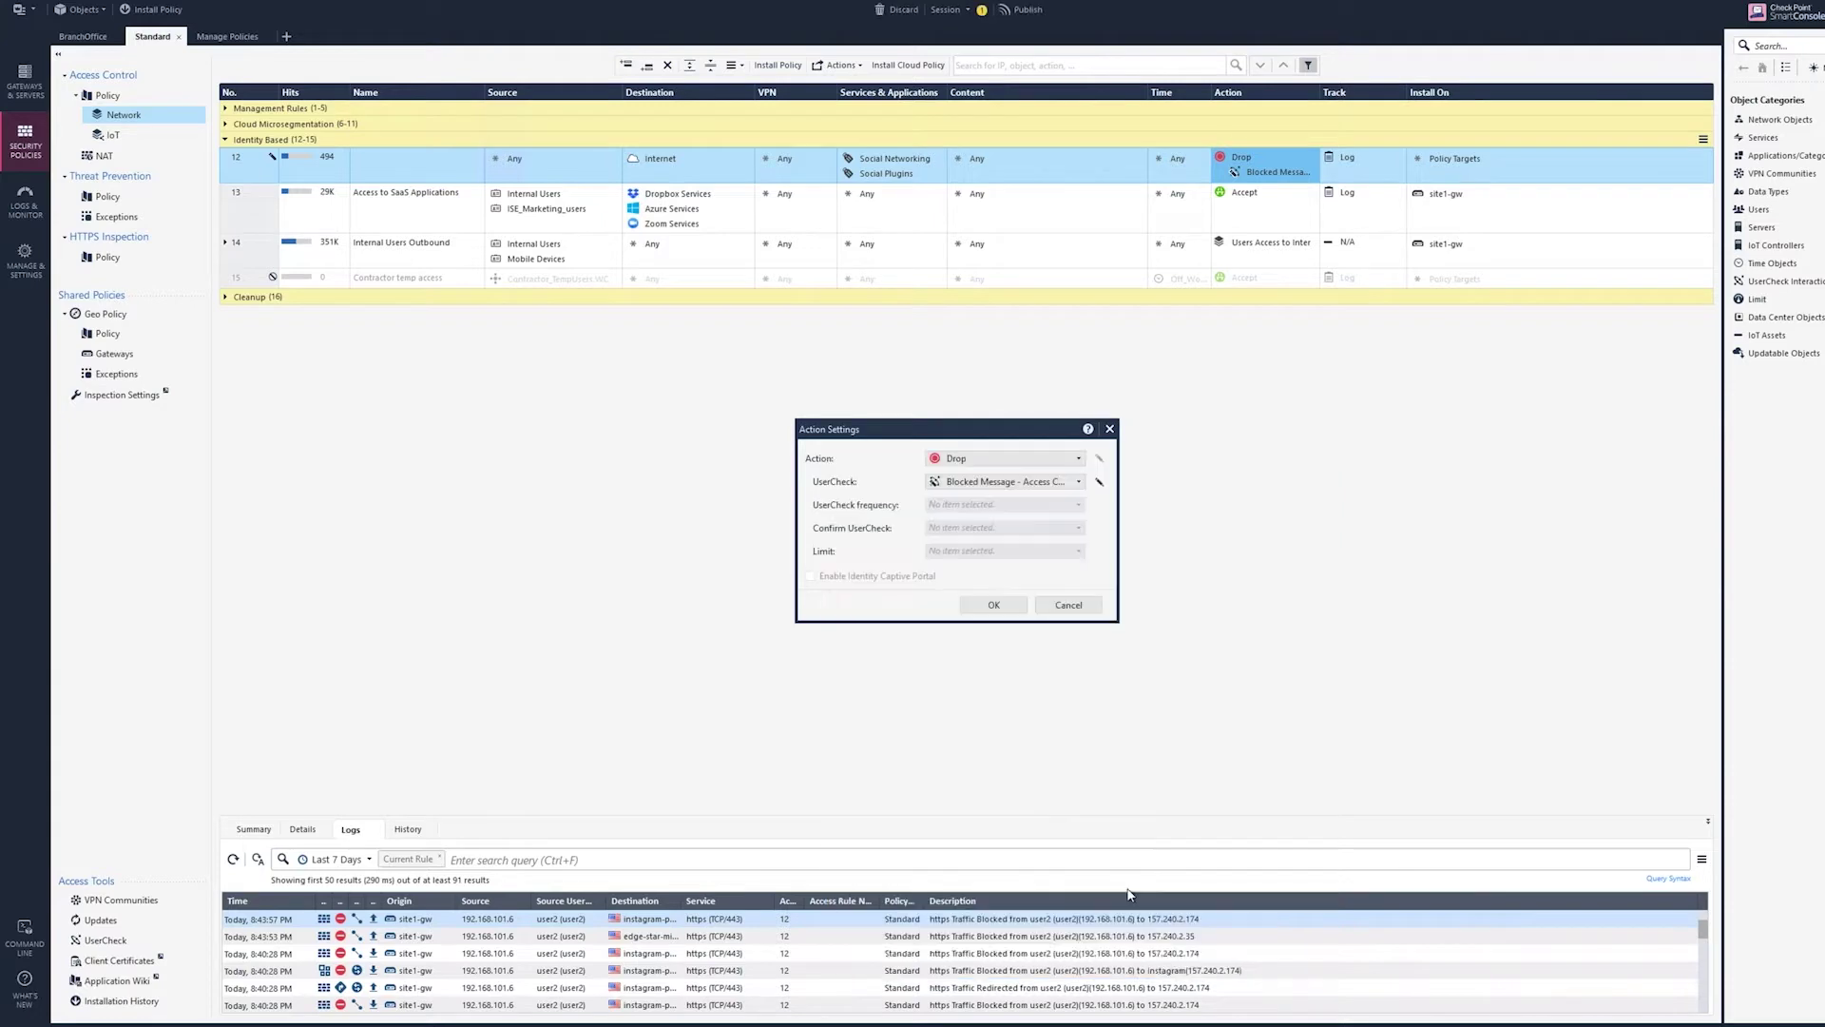
{"action": "left_click", "coordinate": [991, 603]}
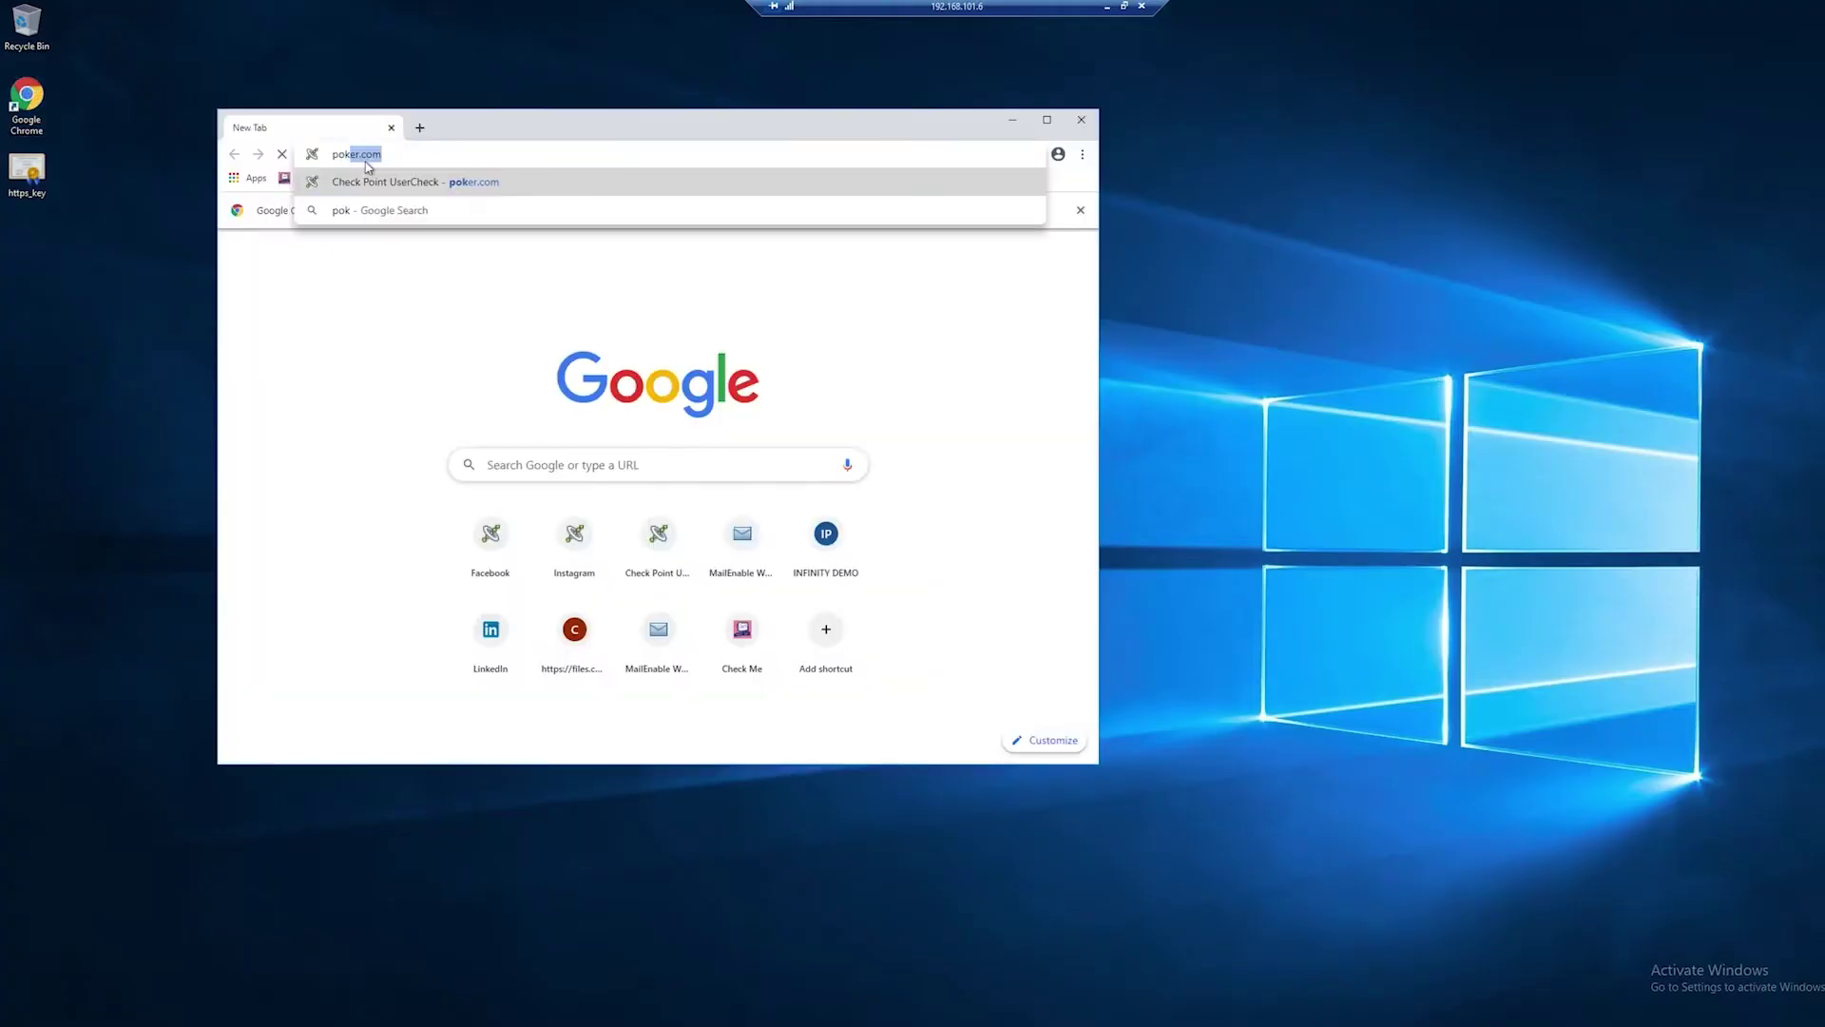
Load Facebook and another site in Chrome to test the block, then select rule 12.
{"action": "key", "text": "Return"}
{"action": "key", "text": "ctrl+t"}
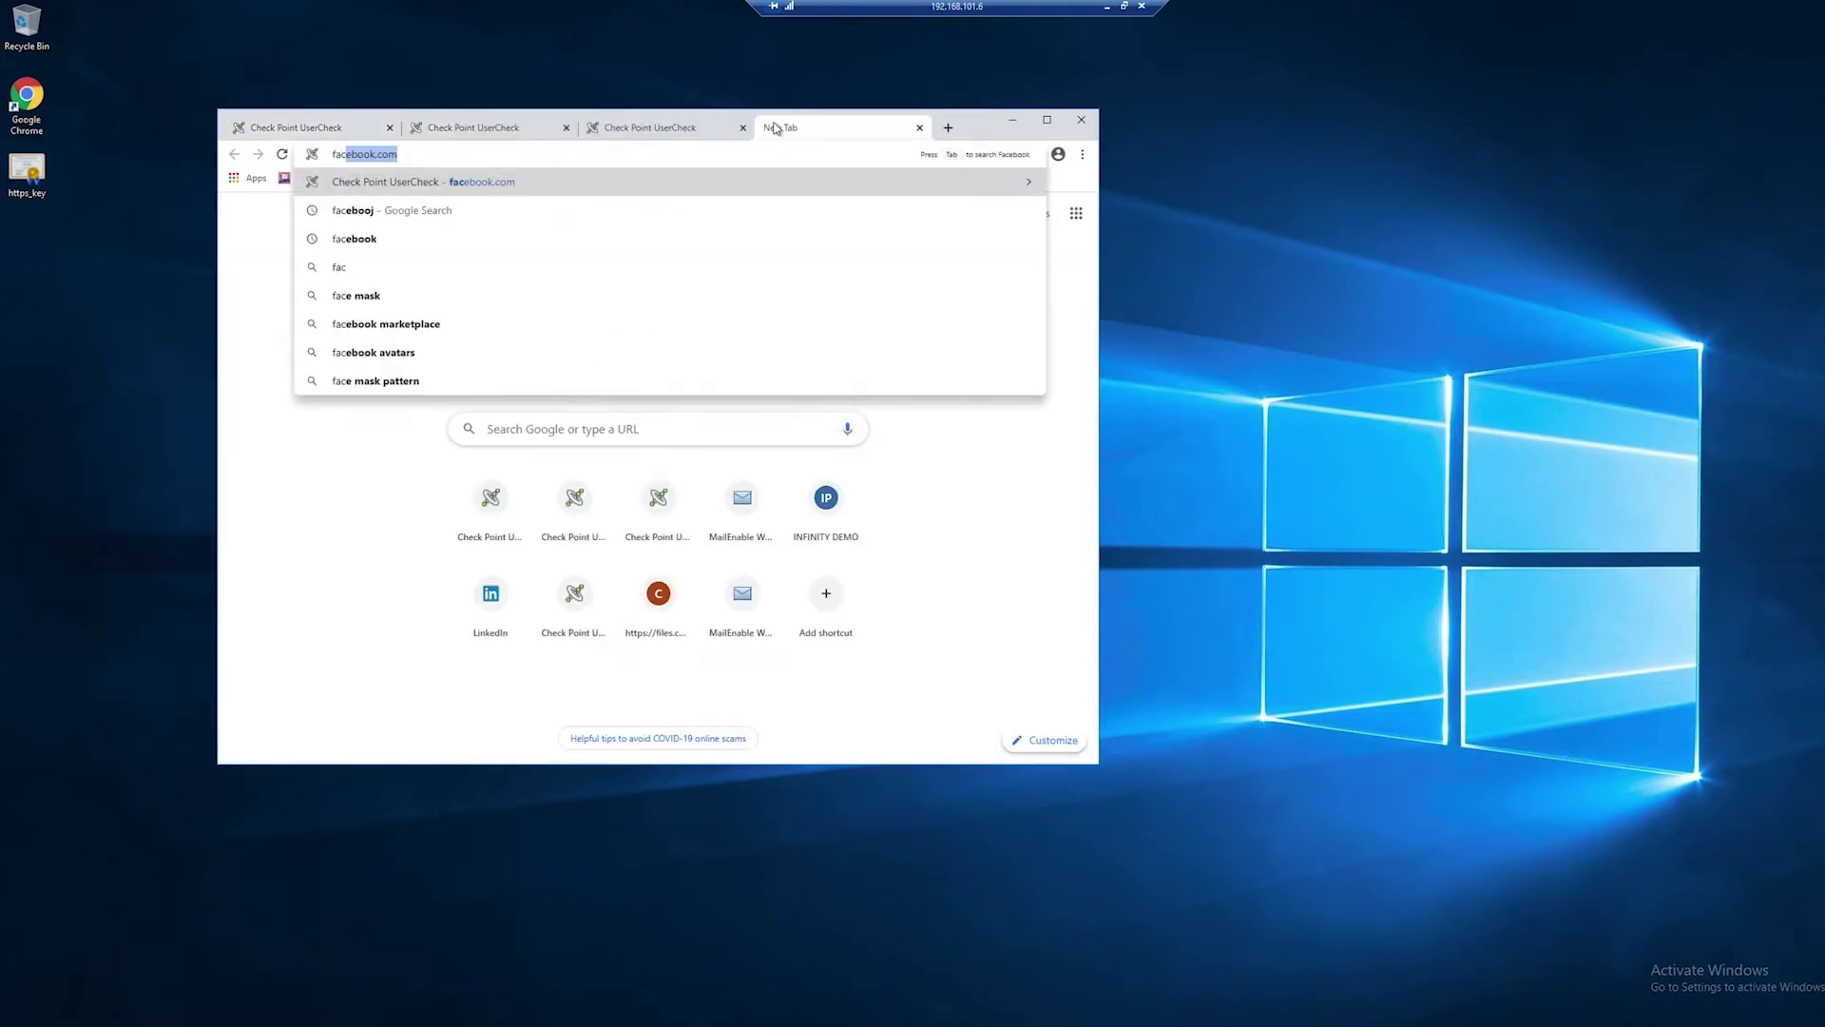
{"action": "key", "text": "Return"}
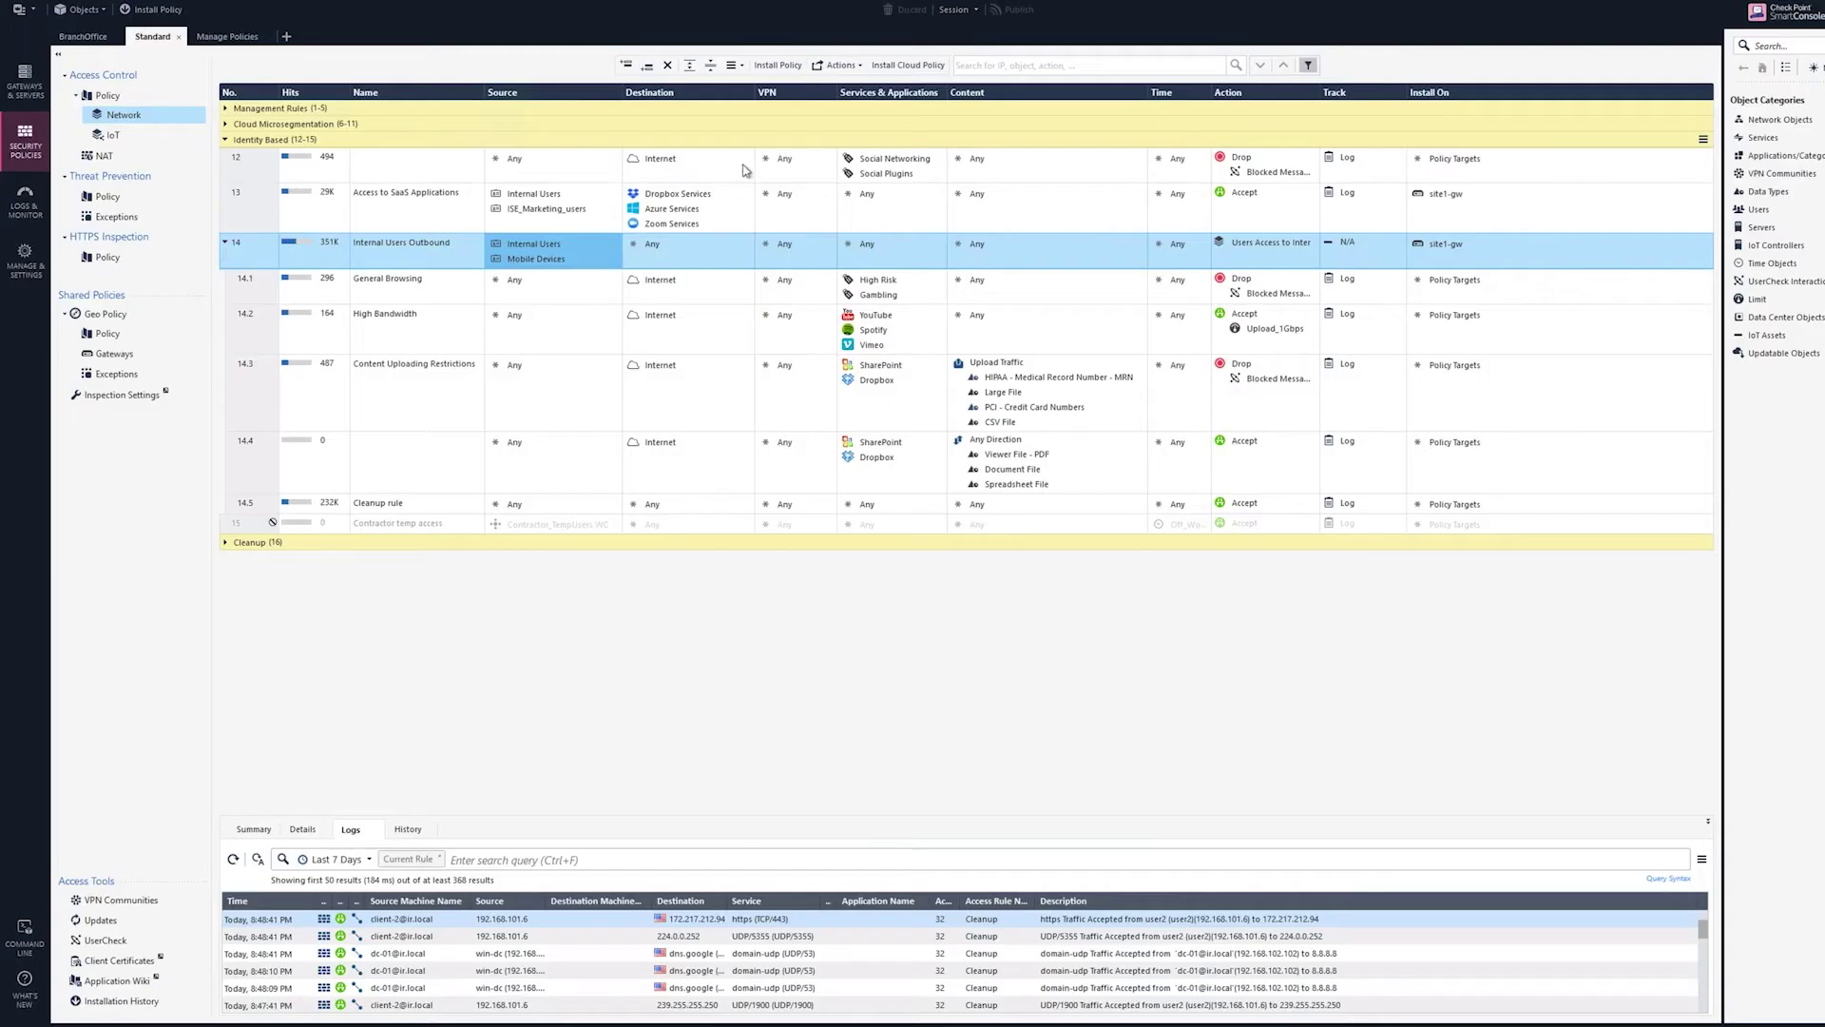
{"action": "left_click", "coordinate": [745, 170]}
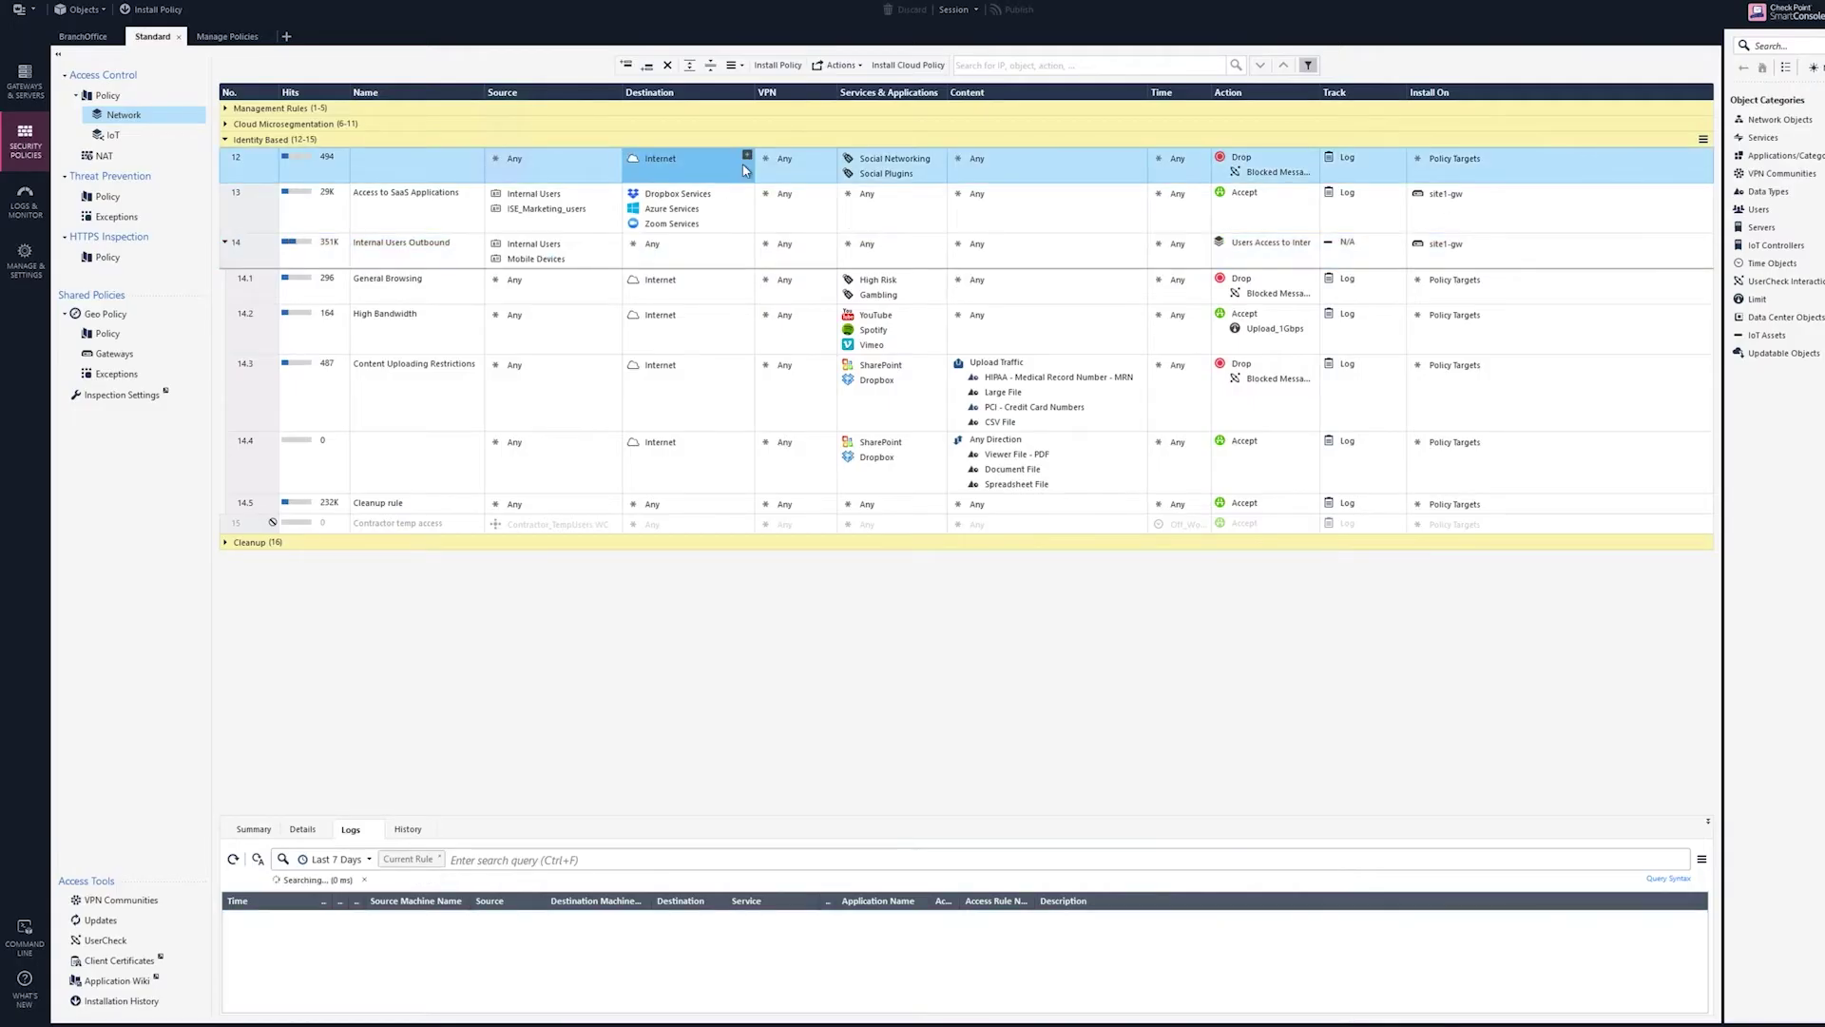
Review rule 14.1's logs, opening and closing details of the blocked cardschat.com connection.
{"action": "left_click", "coordinate": [911, 283]}
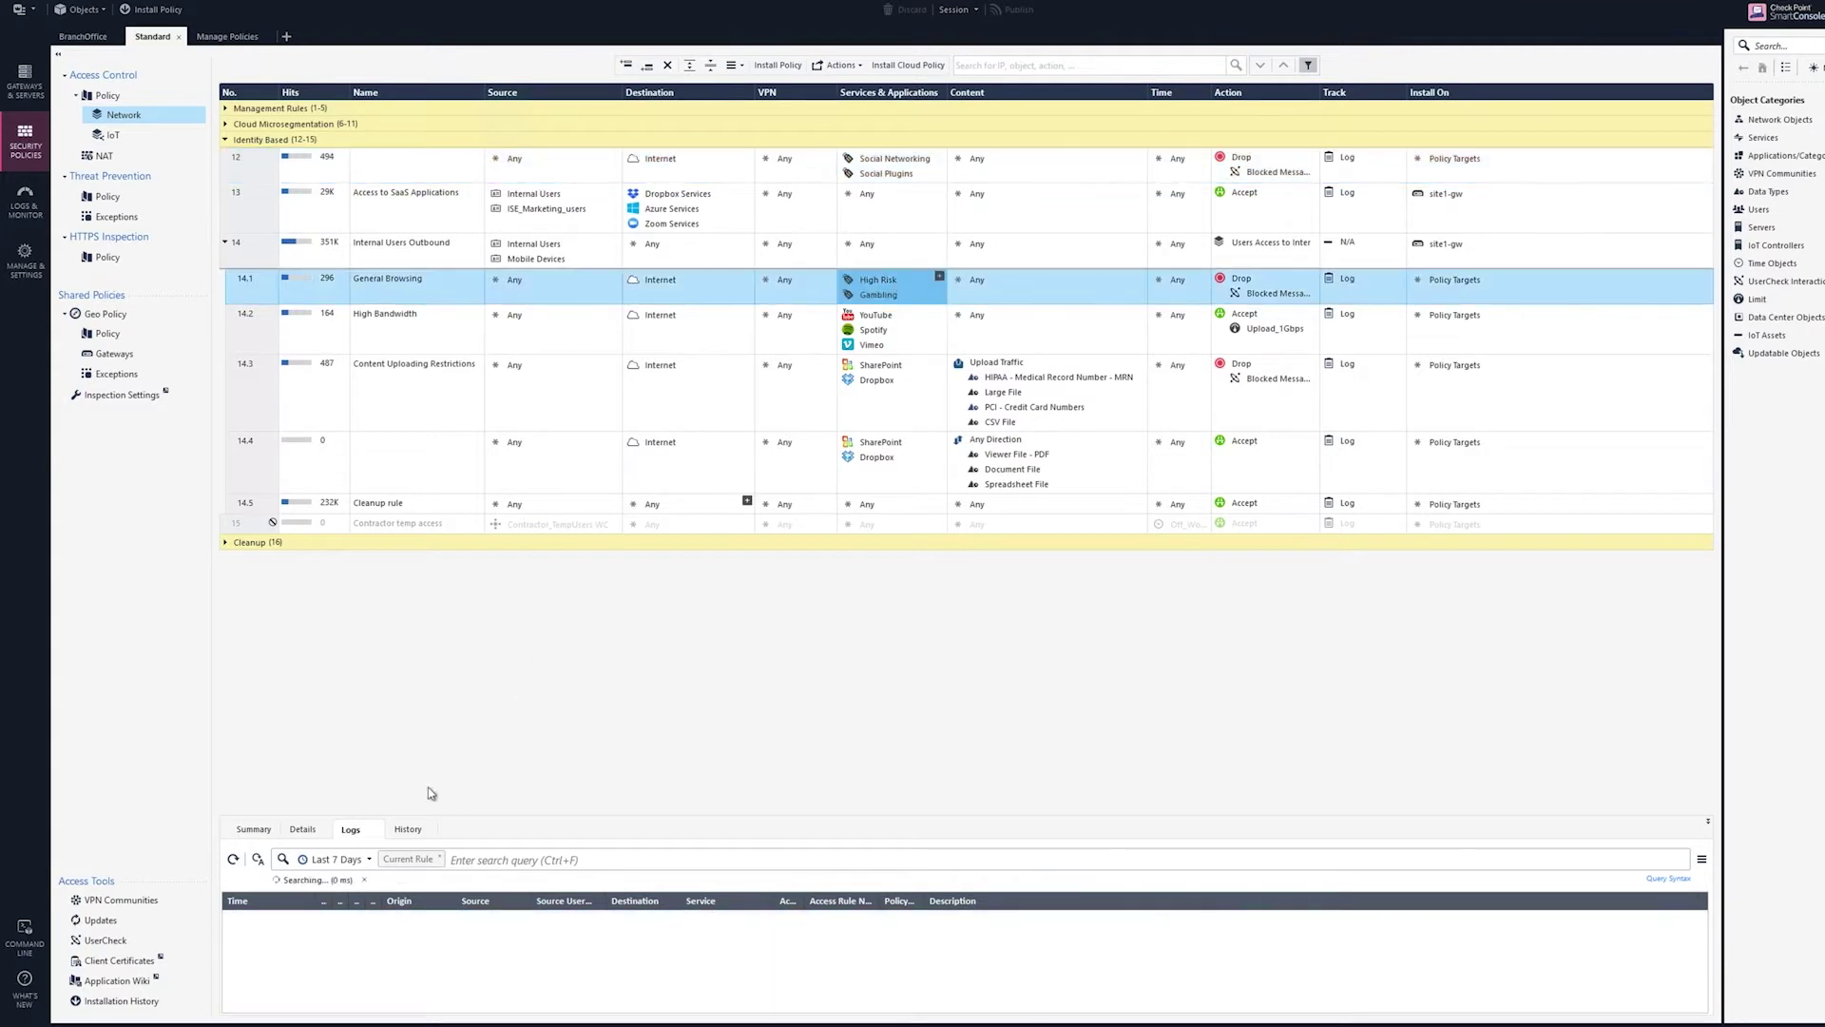
{"action": "double_click", "coordinate": [394, 921]}
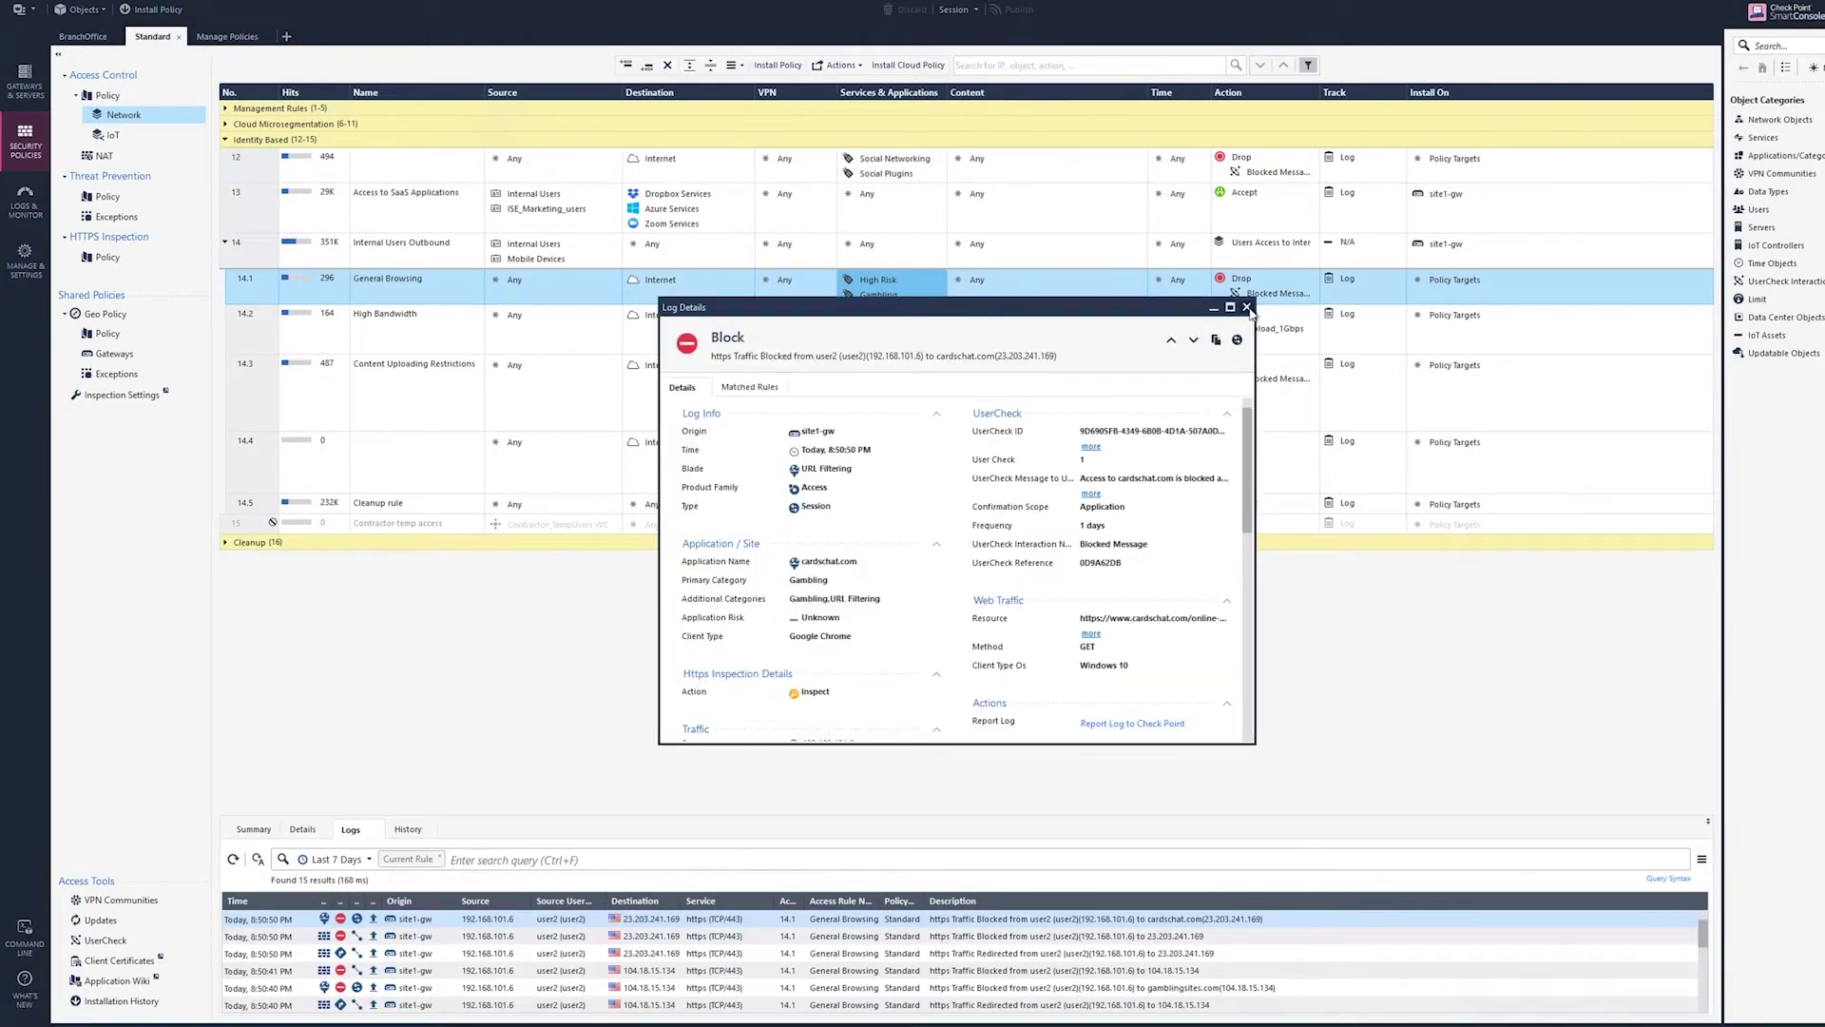
{"action": "left_click", "coordinate": [1246, 307]}
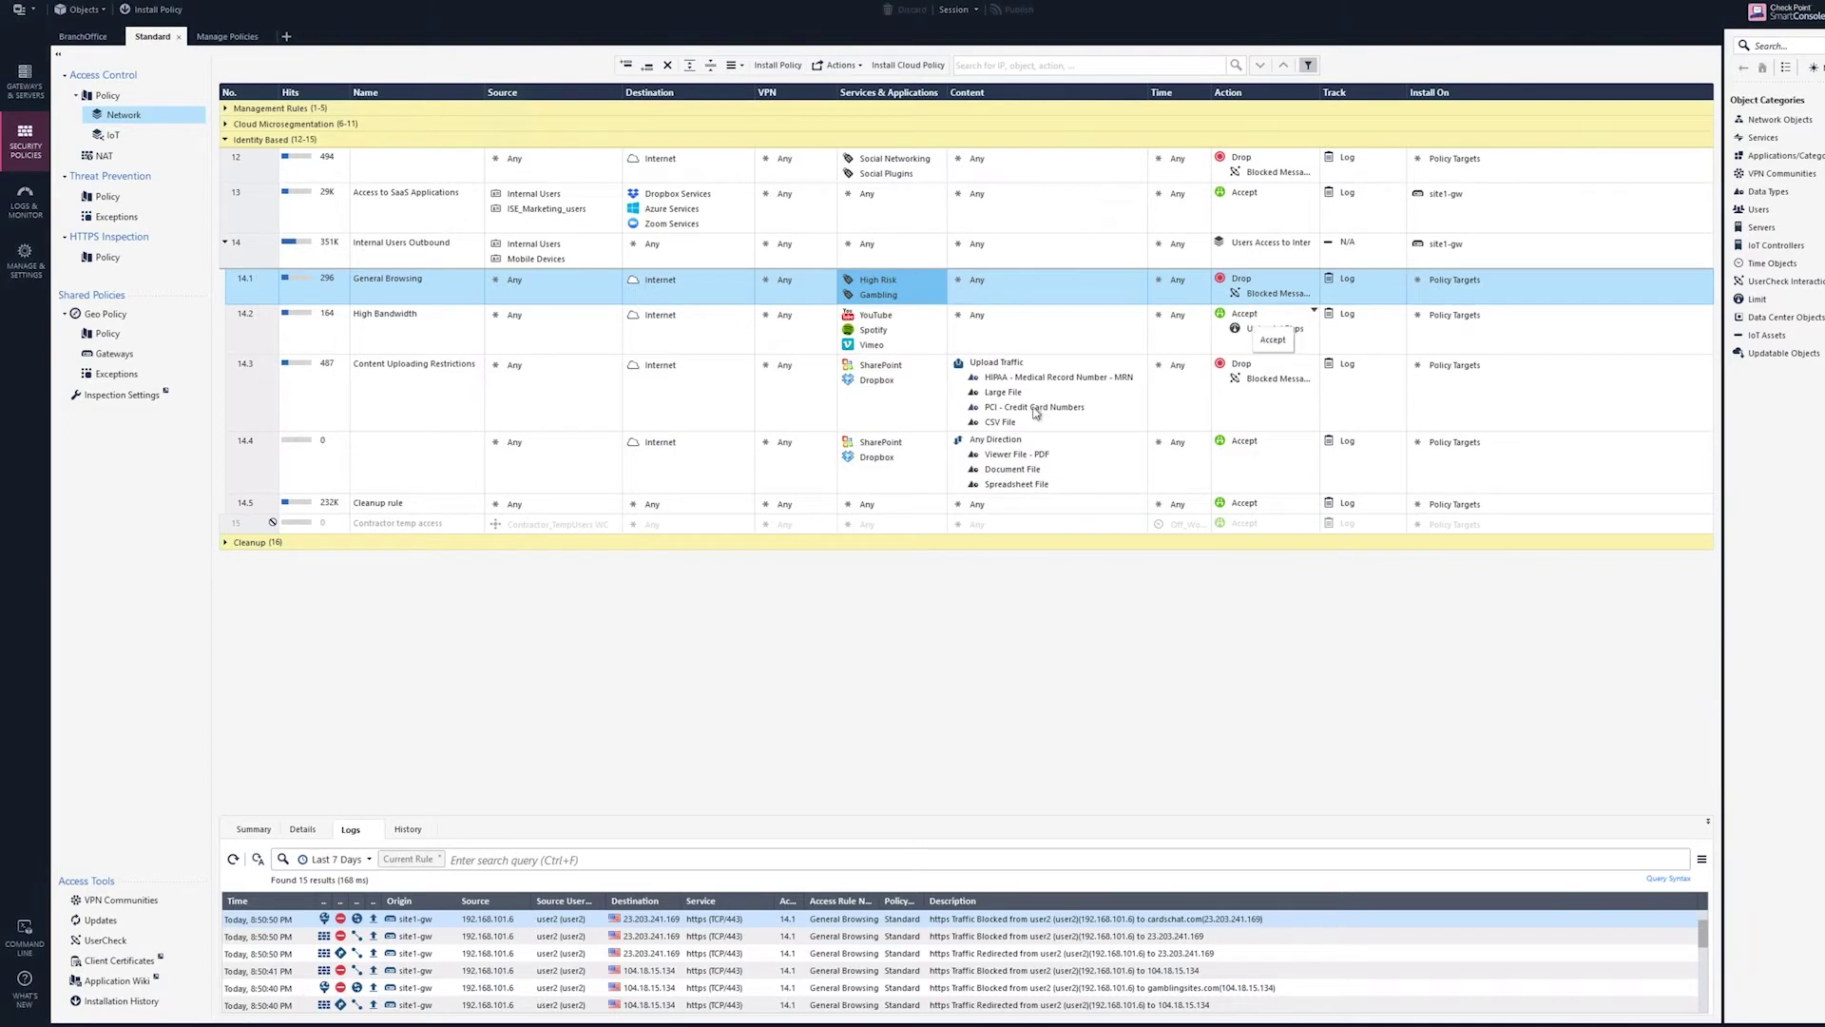
Remove Social Networking and Social Plugins from rule 12's services.
{"action": "right_click", "coordinate": [910, 167]}
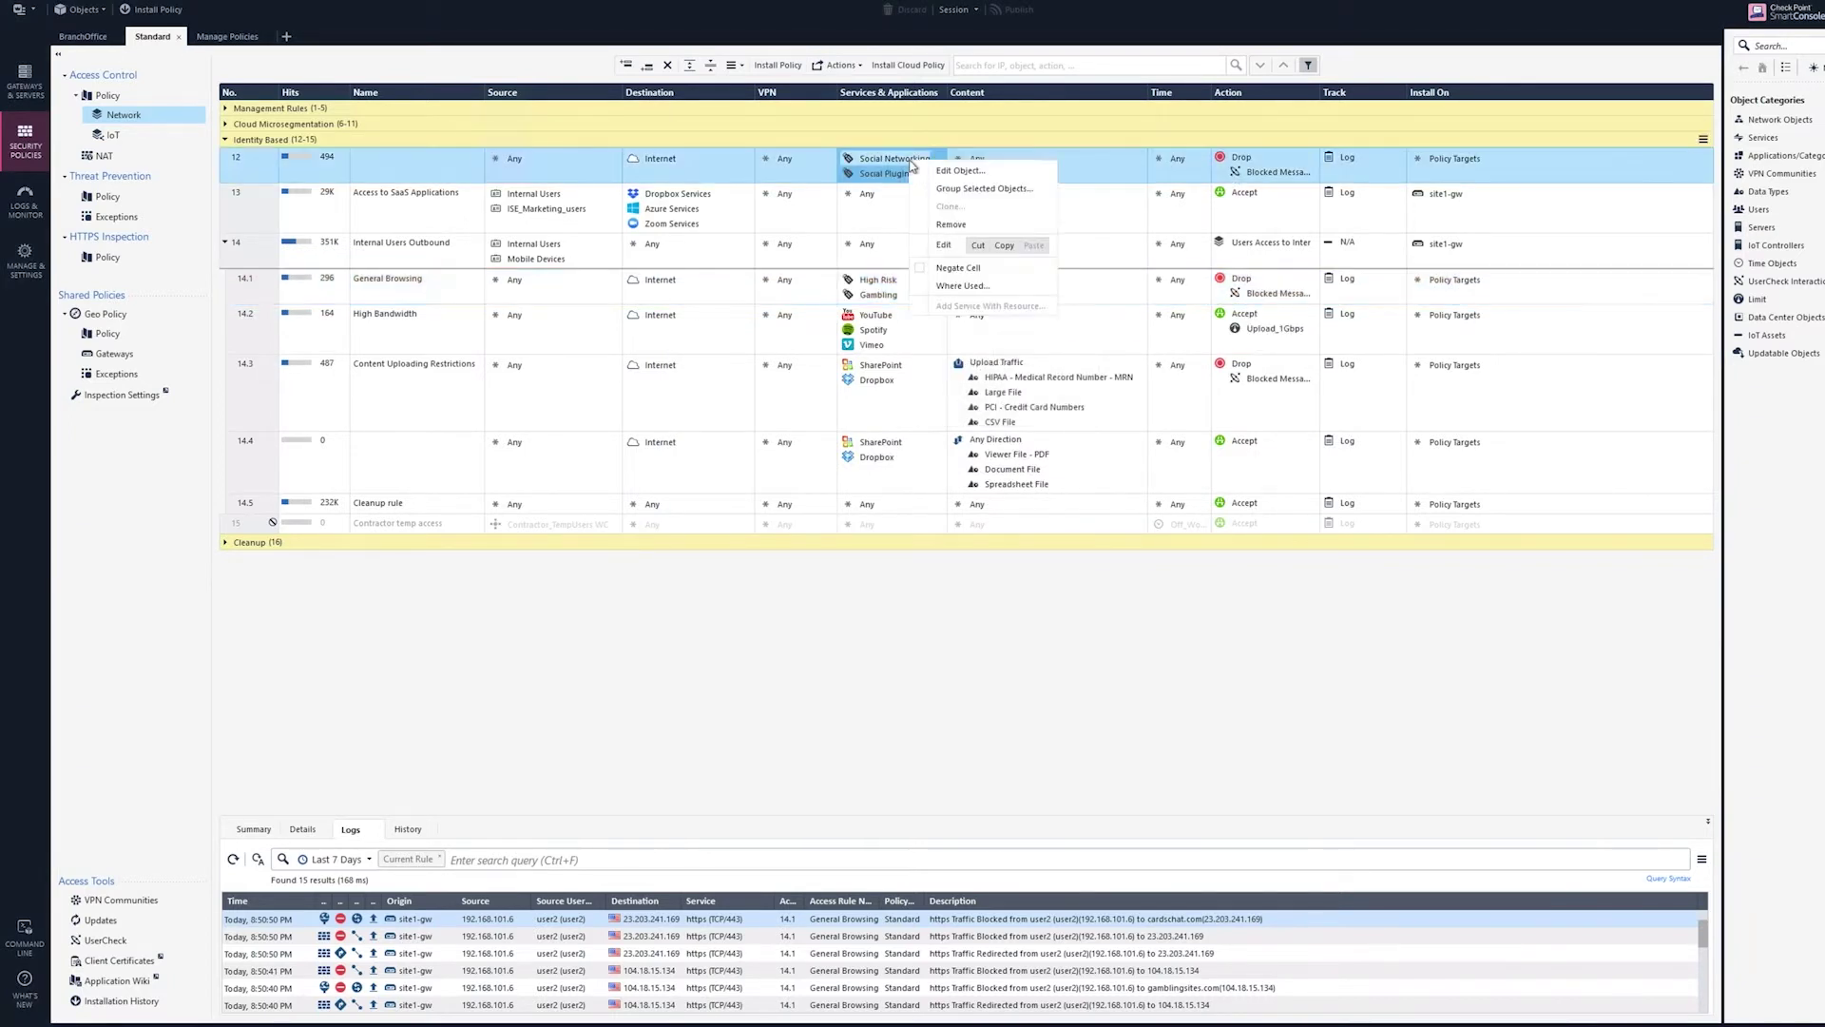
{"action": "left_click", "coordinate": [927, 186]}
{"action": "right_click", "coordinate": [893, 169]}
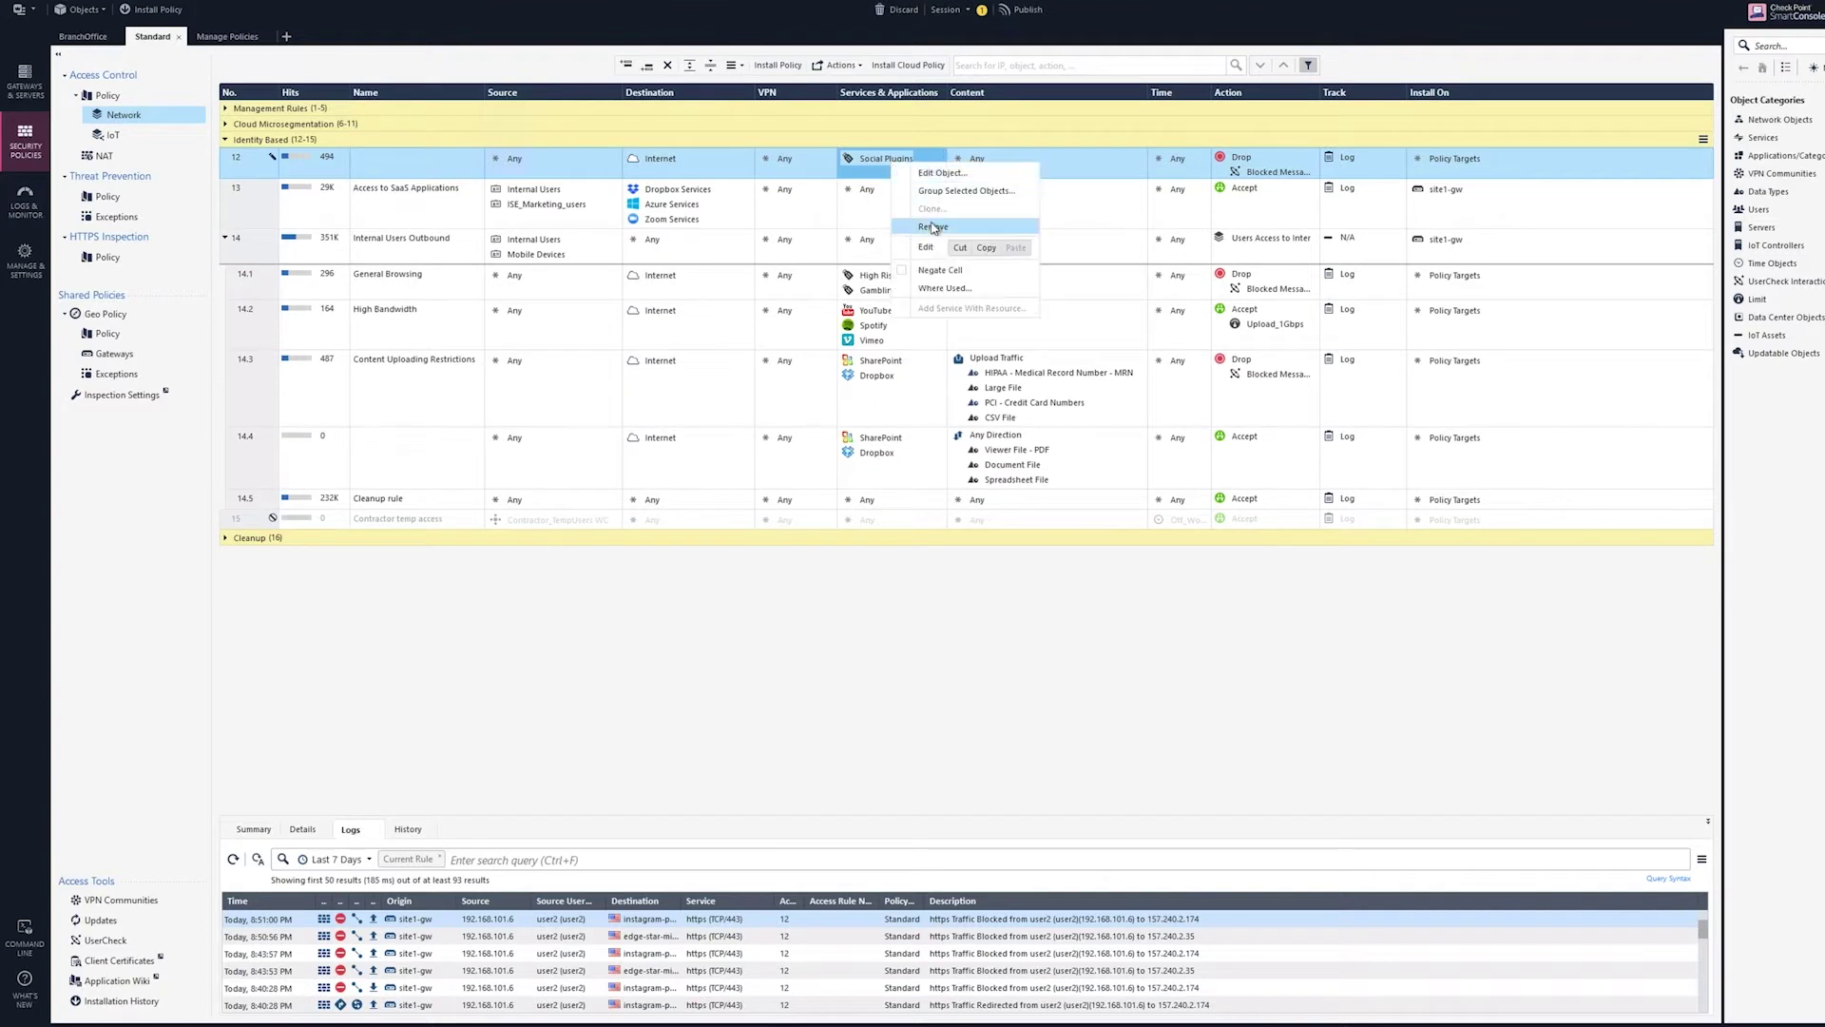
{"action": "left_click", "coordinate": [926, 186]}
Add Facebook video upload, posting, live, file sharing, downloads and Messenger upload/download to rule 12.
{"action": "left_click", "coordinate": [939, 155]}
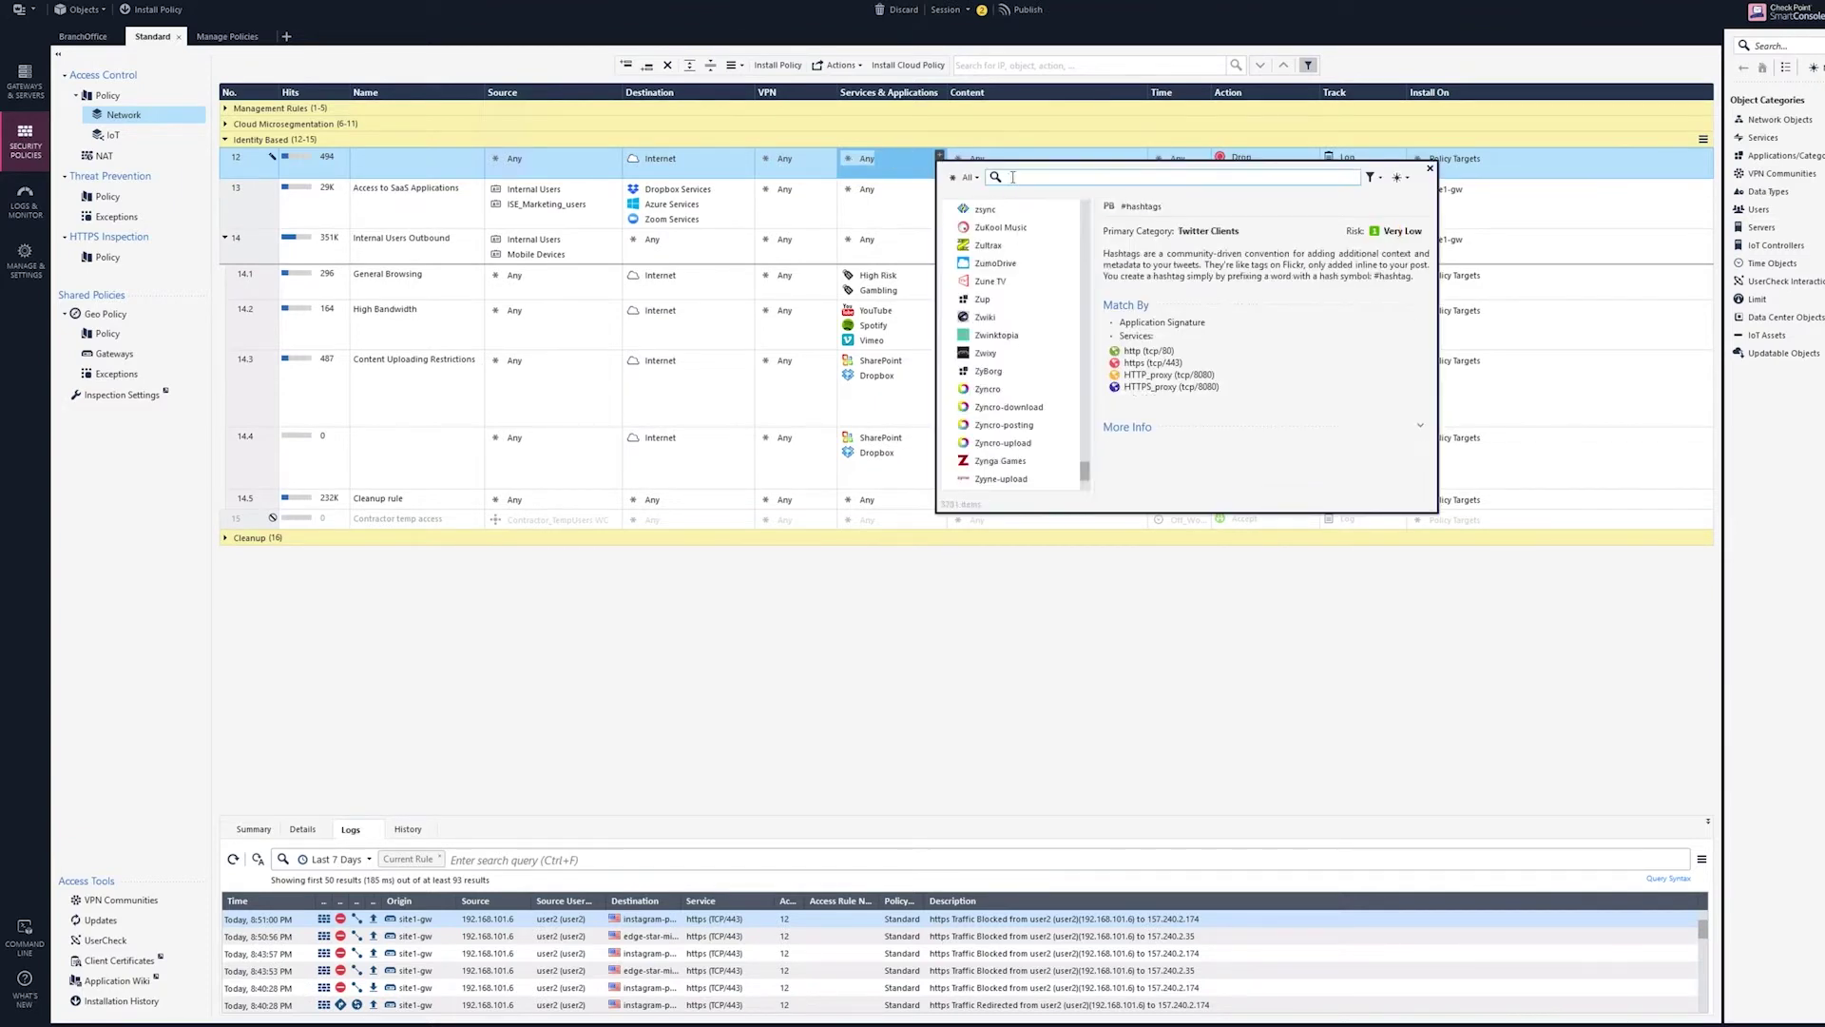
{"action": "type", "text": "facebook"}
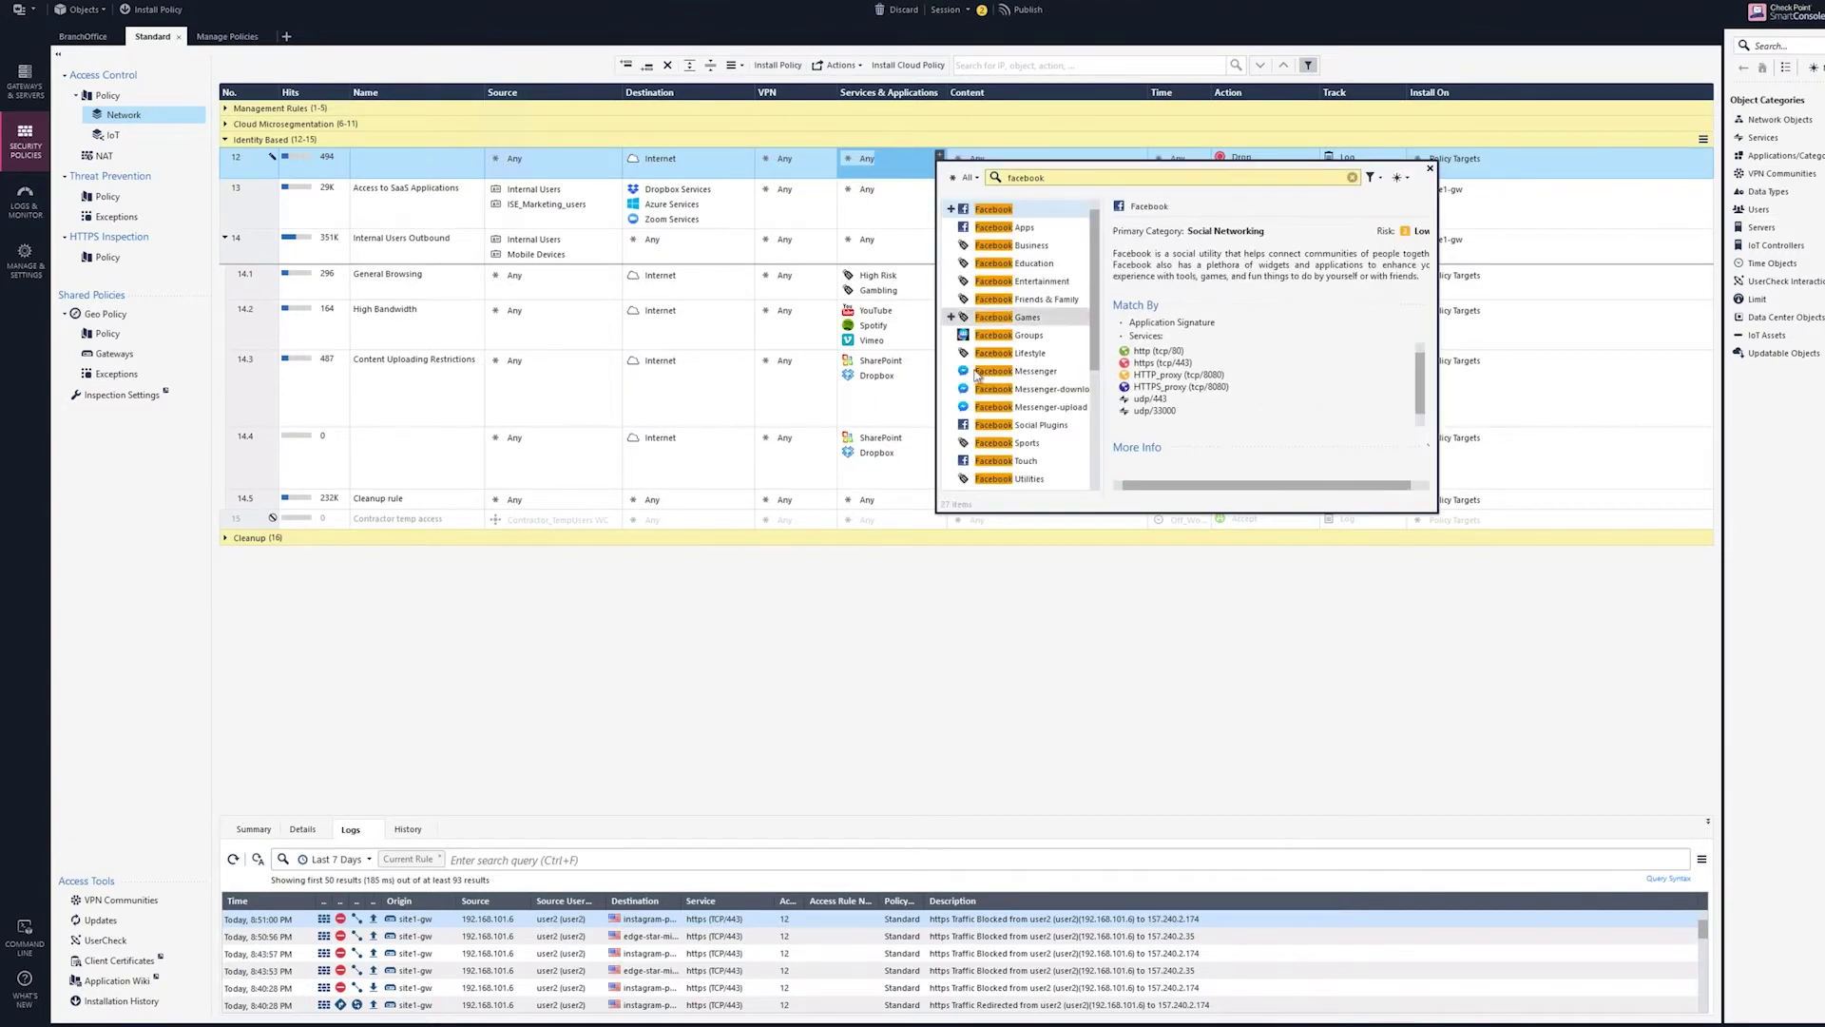
{"action": "scroll", "coordinate": [1092, 380], "scroll_direction": "down", "scroll_amount": 2}
{"action": "left_click_drag", "start_coordinate": [1437, 514], "coordinate": [1450, 640]}
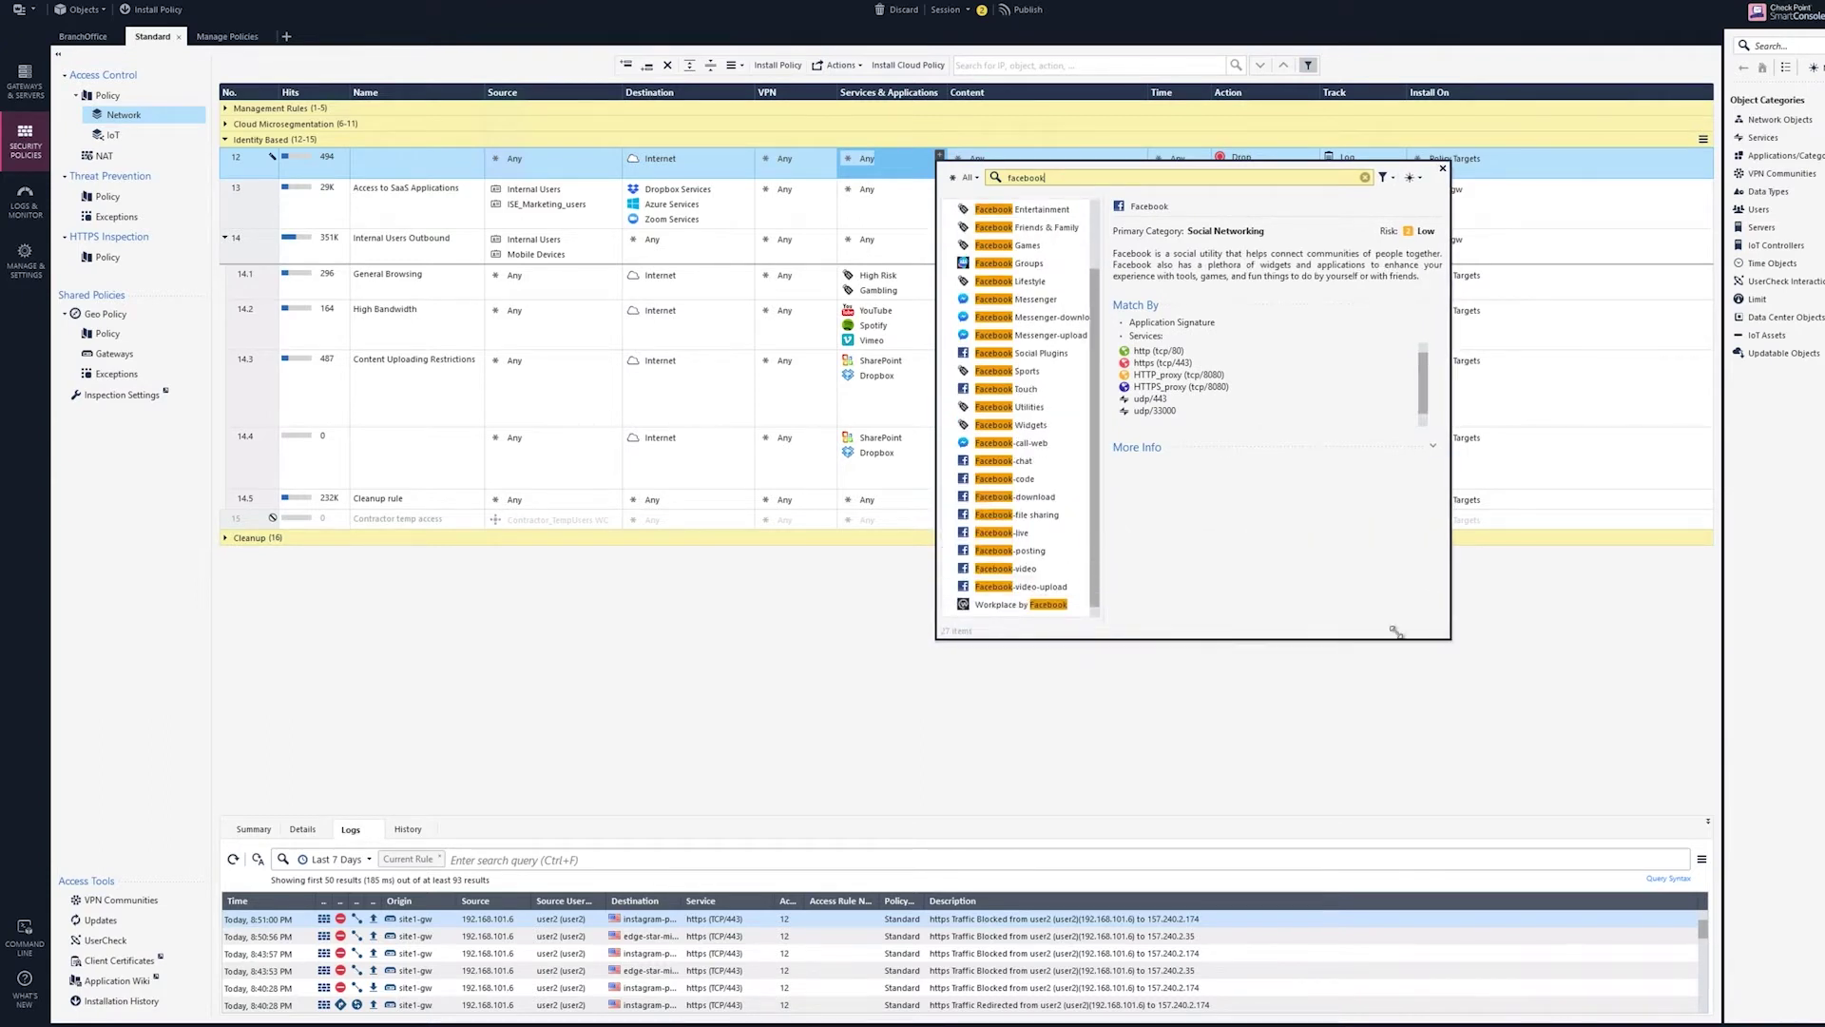
{"action": "left_click", "coordinate": [951, 586]}
{"action": "left_click", "coordinate": [950, 550]}
{"action": "left_click", "coordinate": [950, 532]}
{"action": "left_click", "coordinate": [951, 514]}
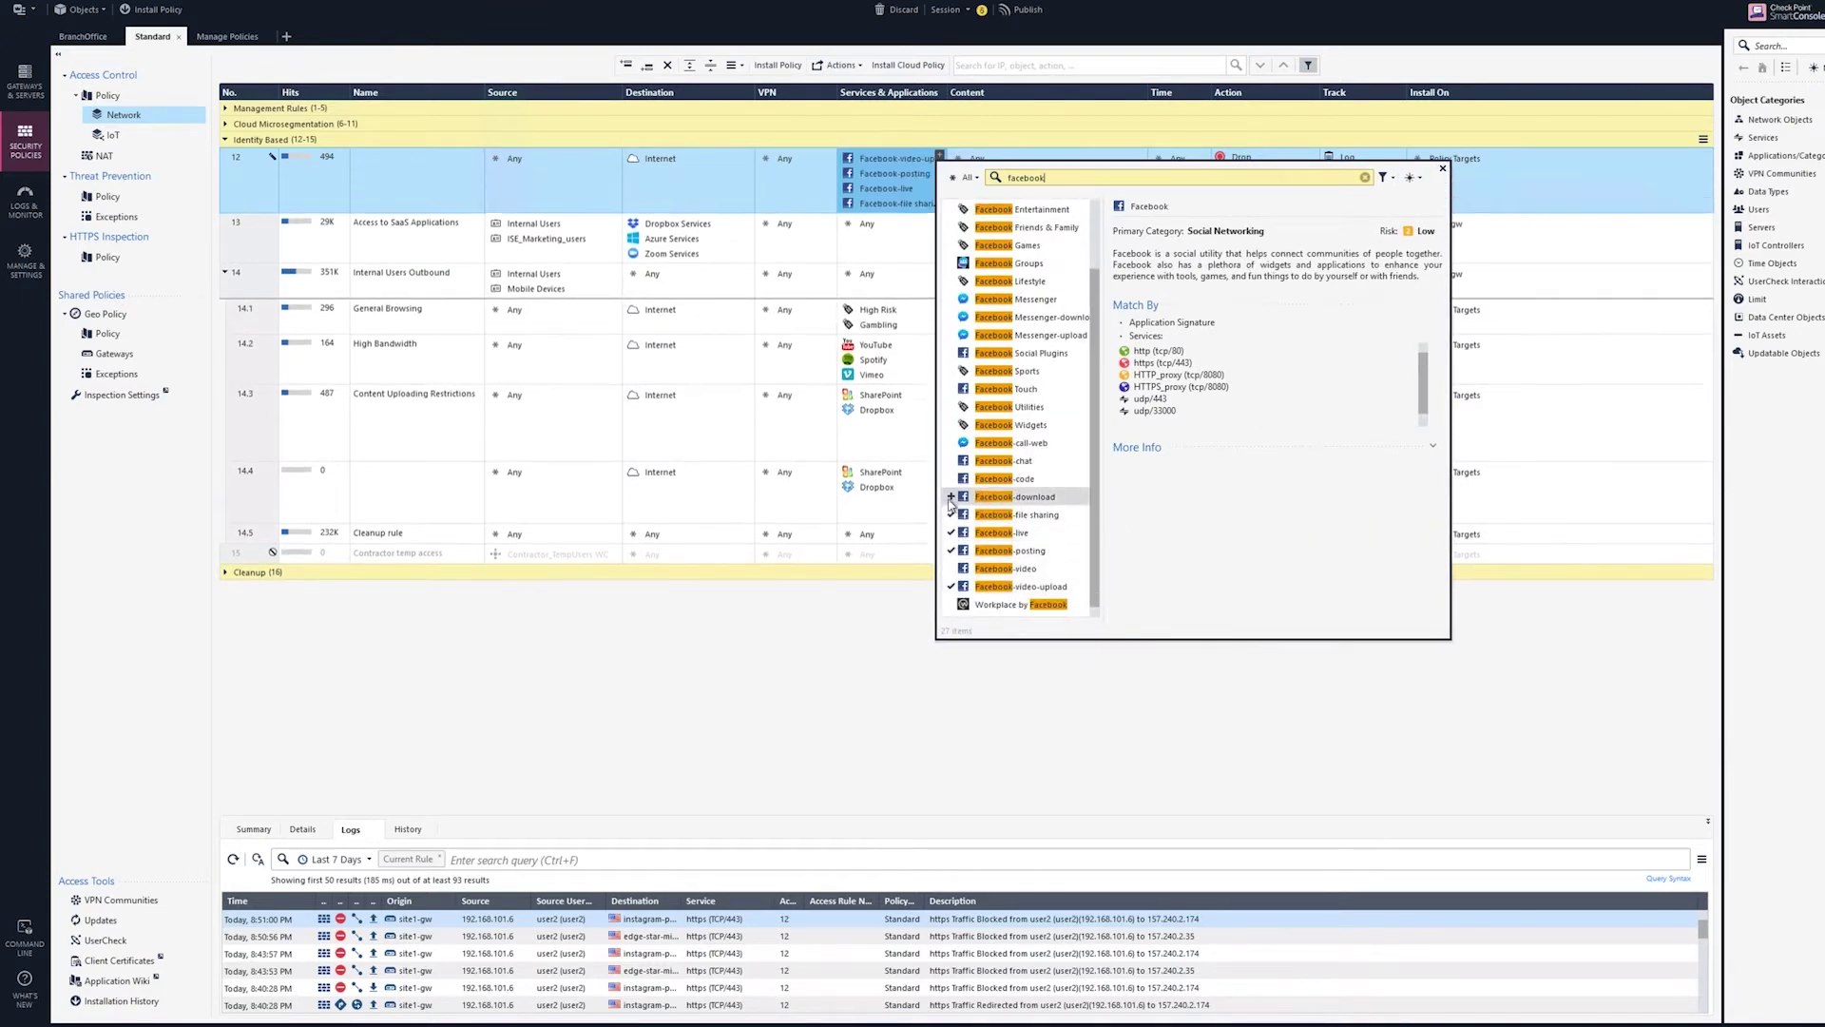
{"action": "left_click", "coordinate": [950, 496]}
{"action": "left_click", "coordinate": [951, 335]}
{"action": "left_click", "coordinate": [950, 316]}
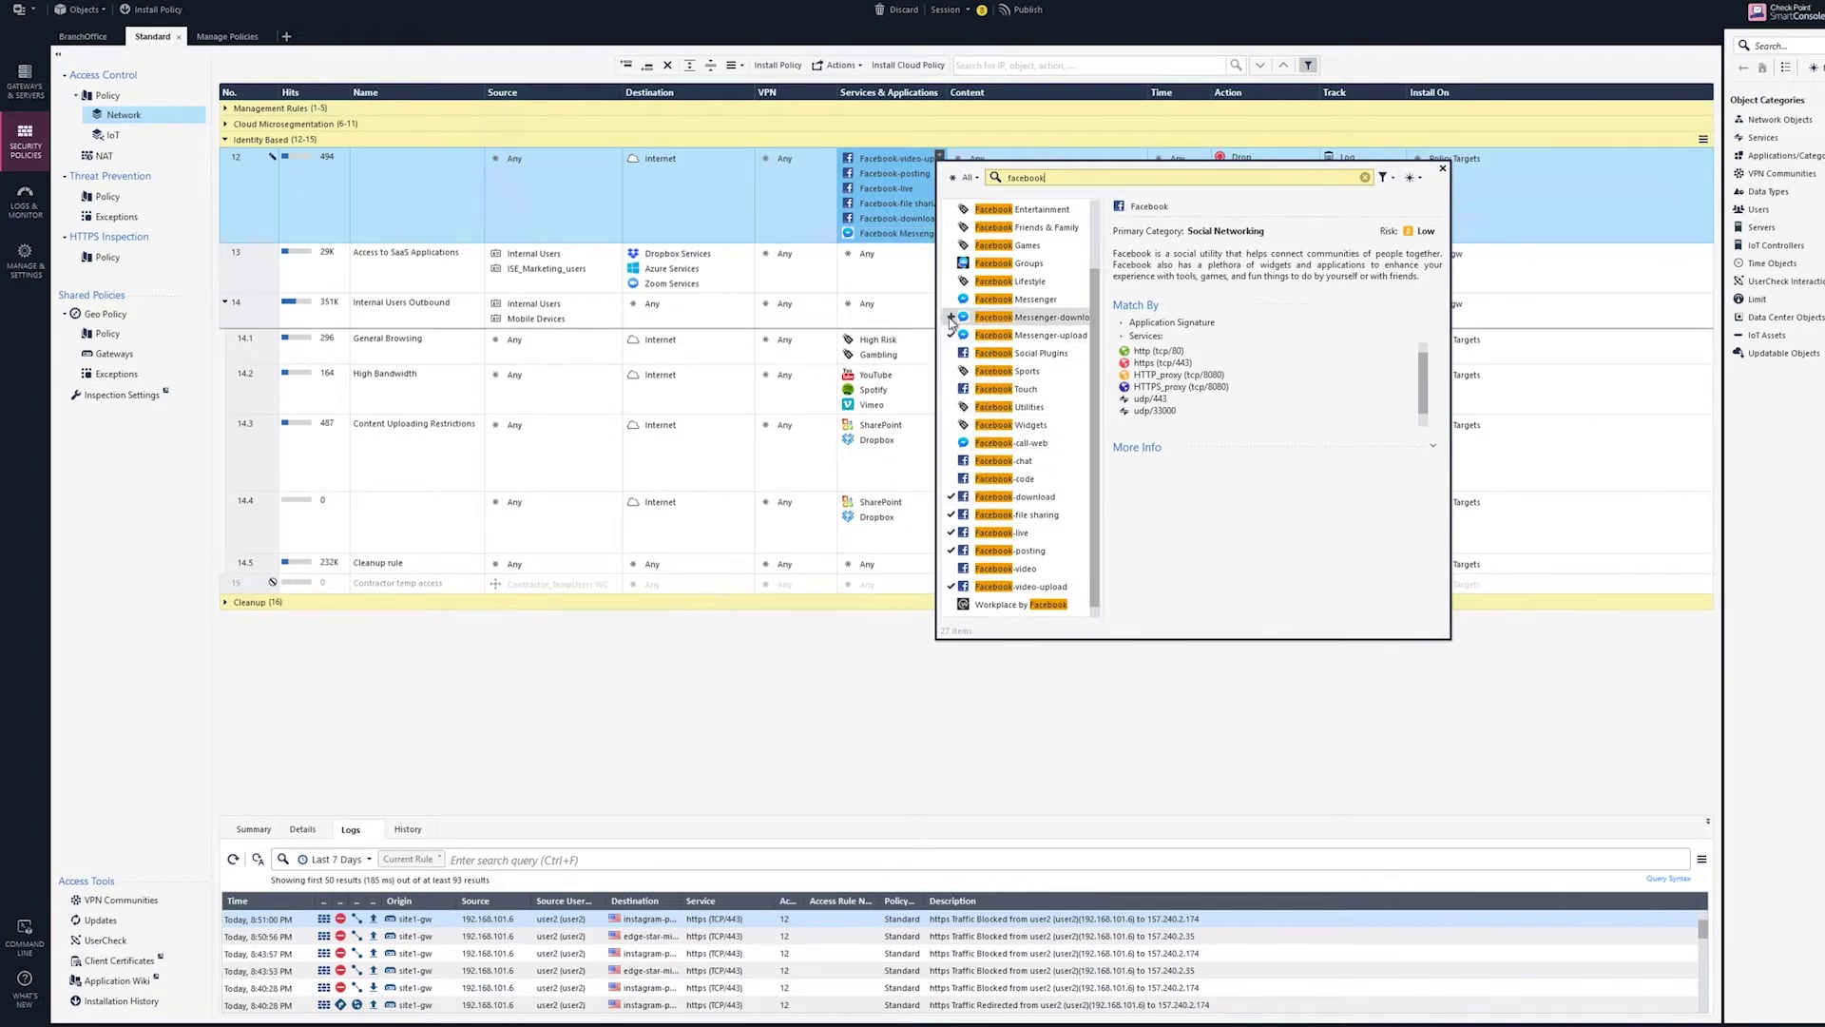
Add Zoom downloads, file transfer, remote control, screen sharing and uploads to rule 12.
{"action": "scroll", "coordinate": [951, 264], "scroll_direction": "up", "scroll_amount": 2}
{"action": "key", "text": "ctrl+a"}
{"action": "type", "text": "zoom"}
{"action": "left_click", "coordinate": [950, 263]}
{"action": "left_click", "coordinate": [951, 282]}
{"action": "left_click", "coordinate": [951, 317]}
{"action": "left_click", "coordinate": [951, 335]}
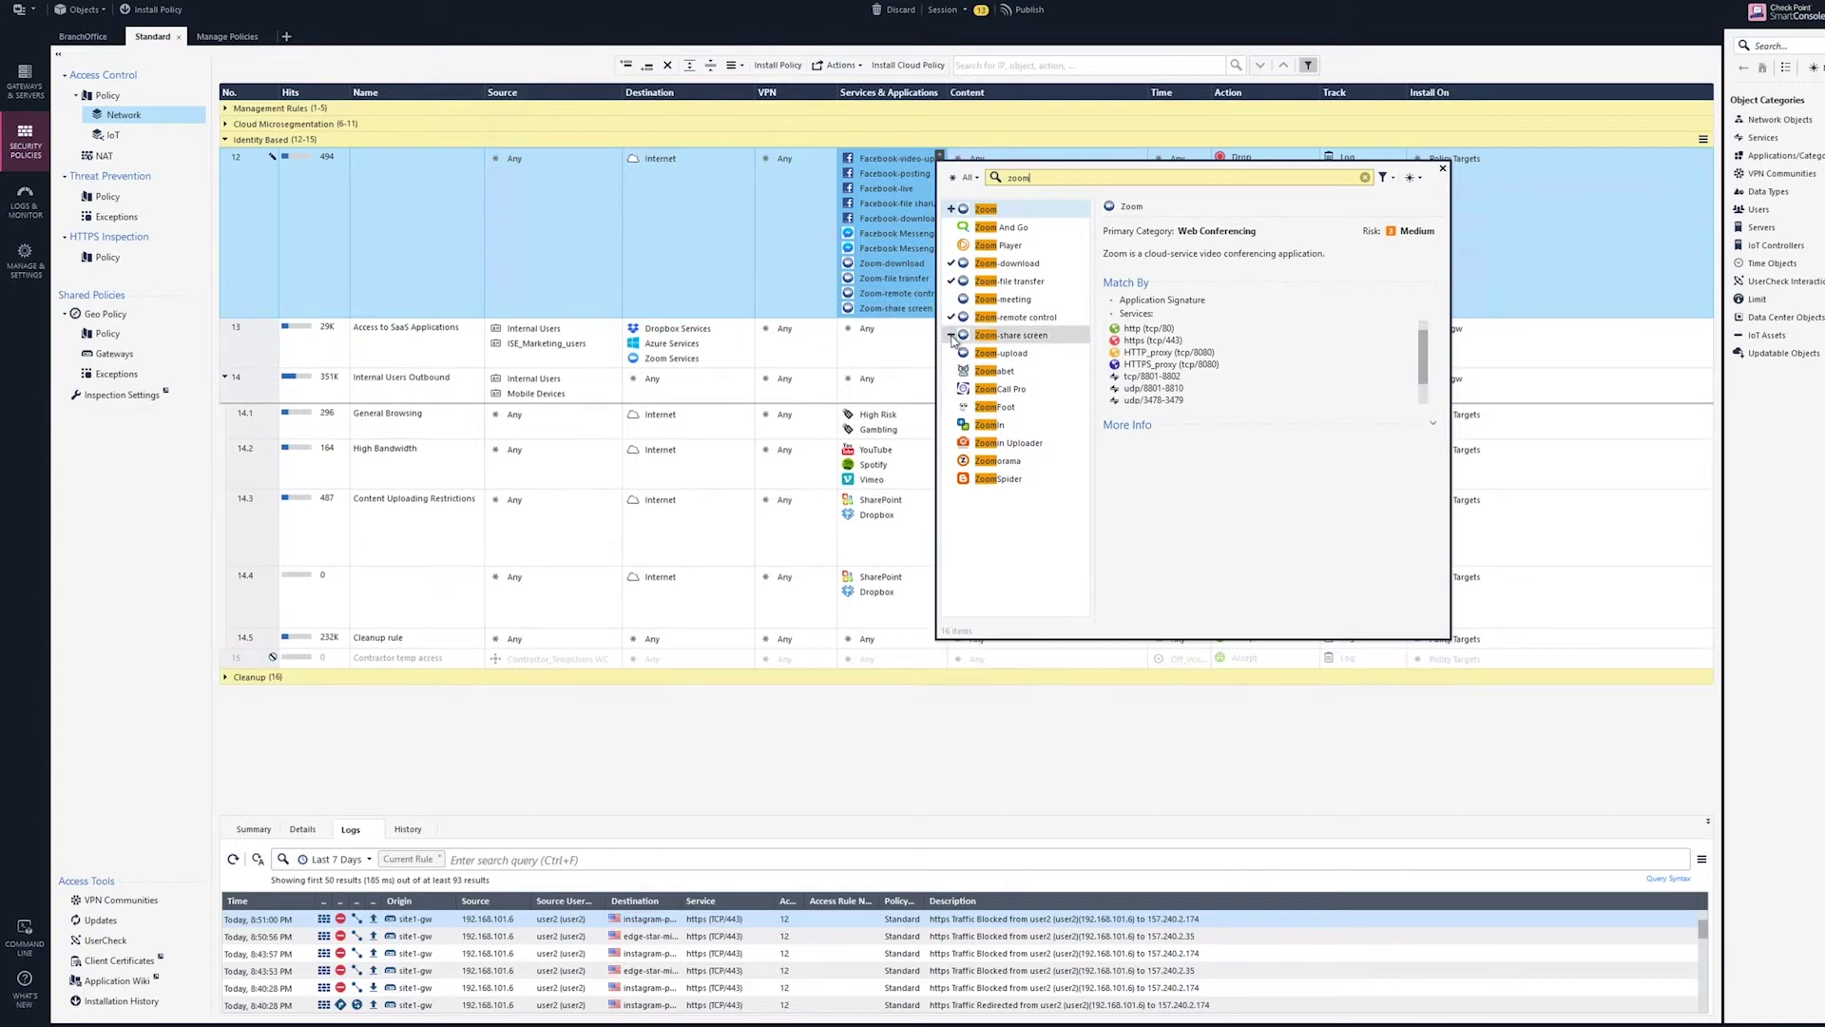
{"action": "left_click", "coordinate": [951, 353]}
{"action": "left_click", "coordinate": [1335, 123]}
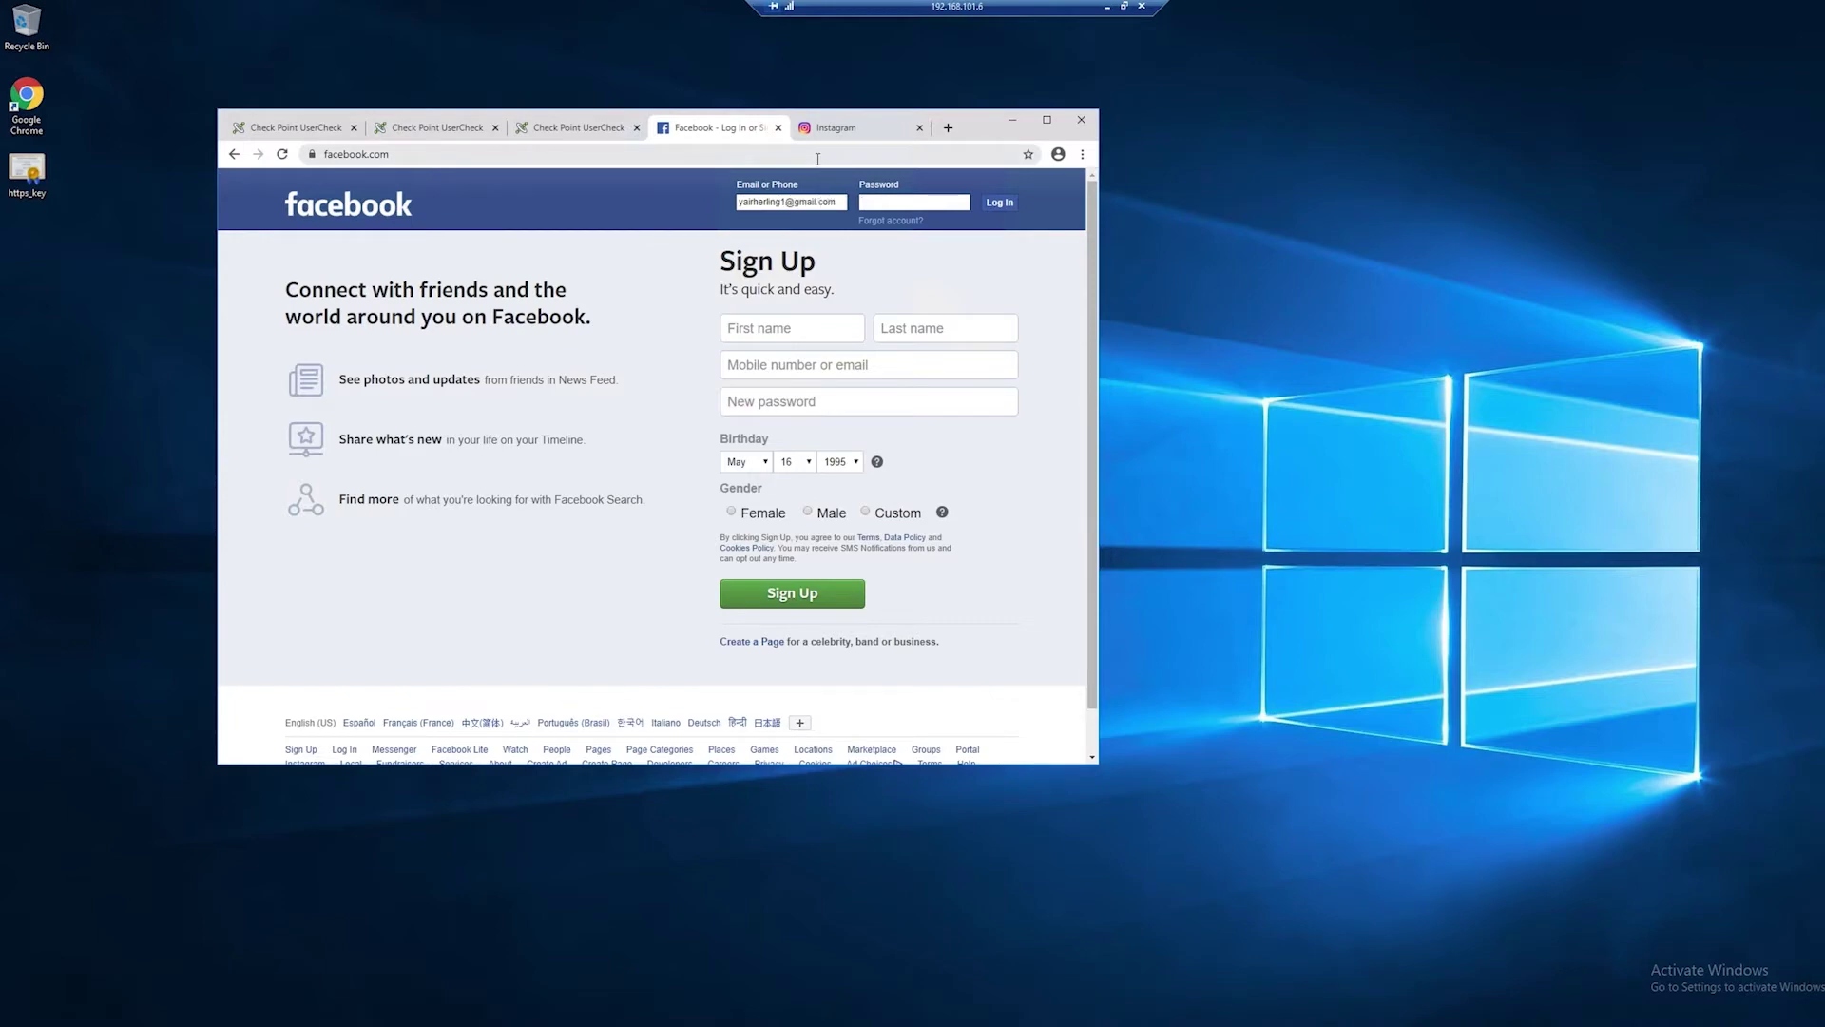
Sign in to Facebook, try posting 'Hi', and try uploading a photo or video.
{"action": "key", "text": "Return"}
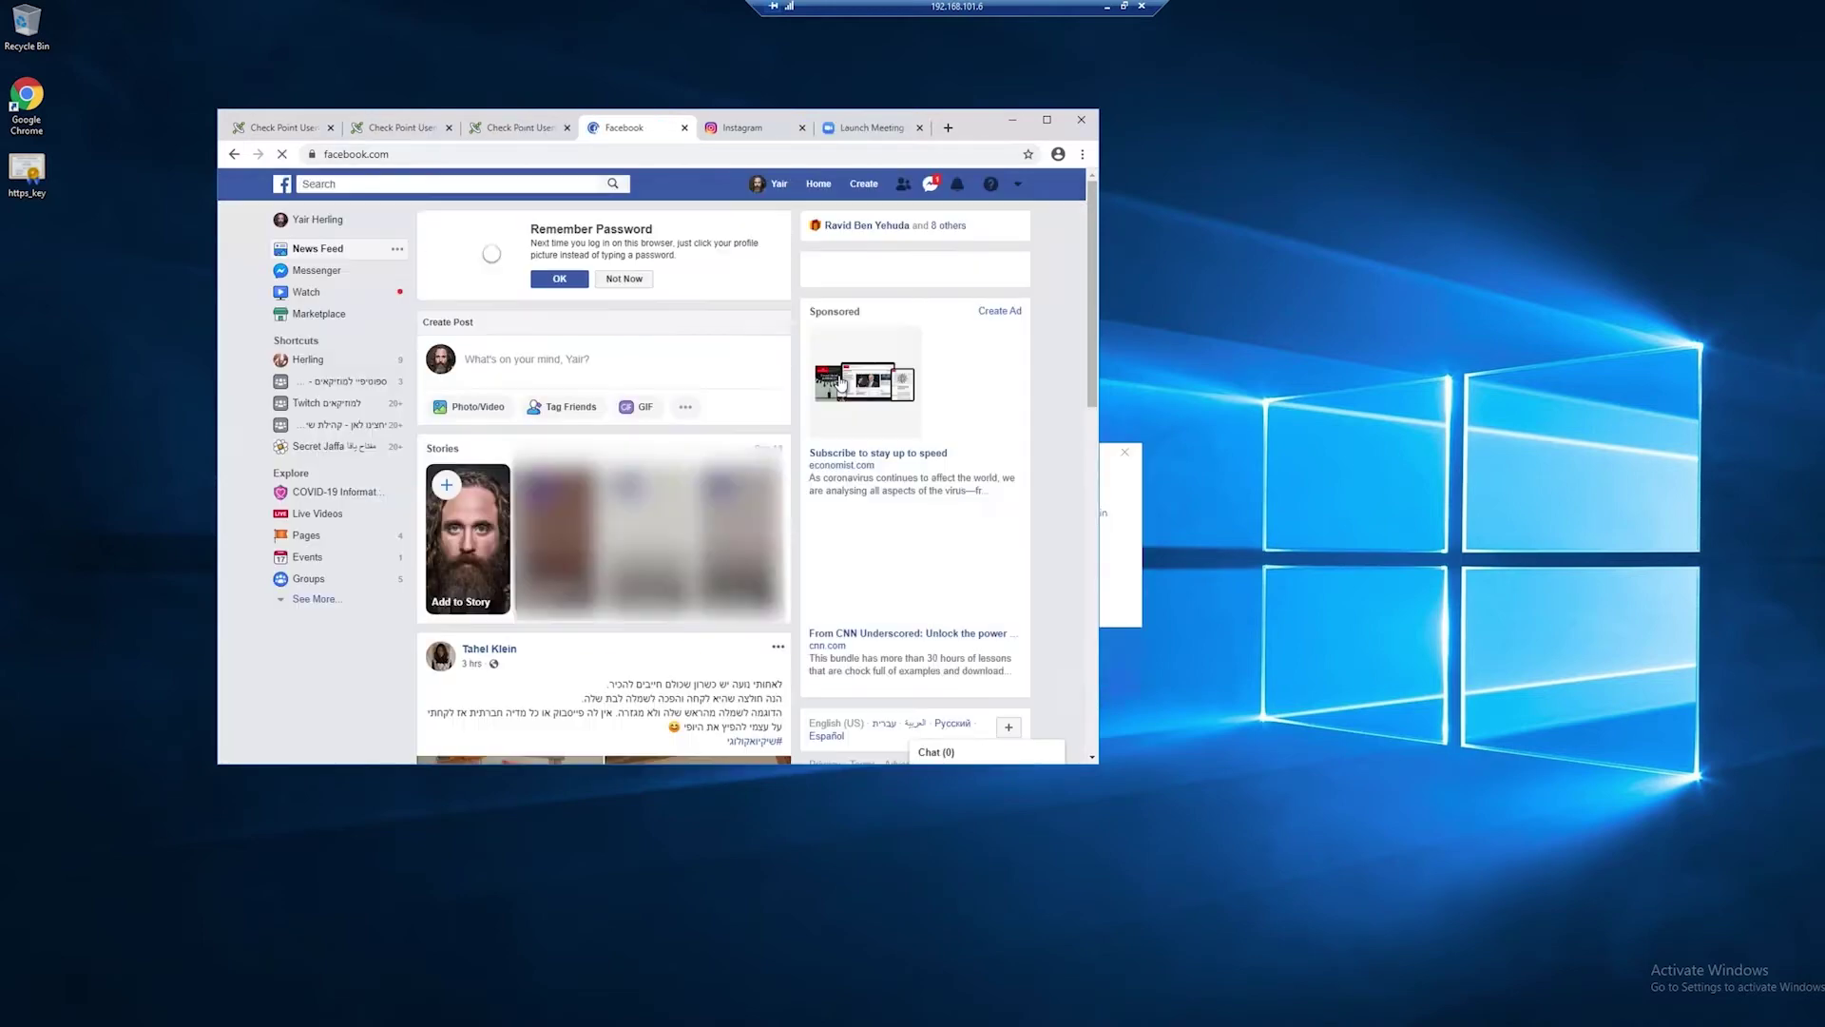
{"action": "left_click", "coordinate": [532, 359]}
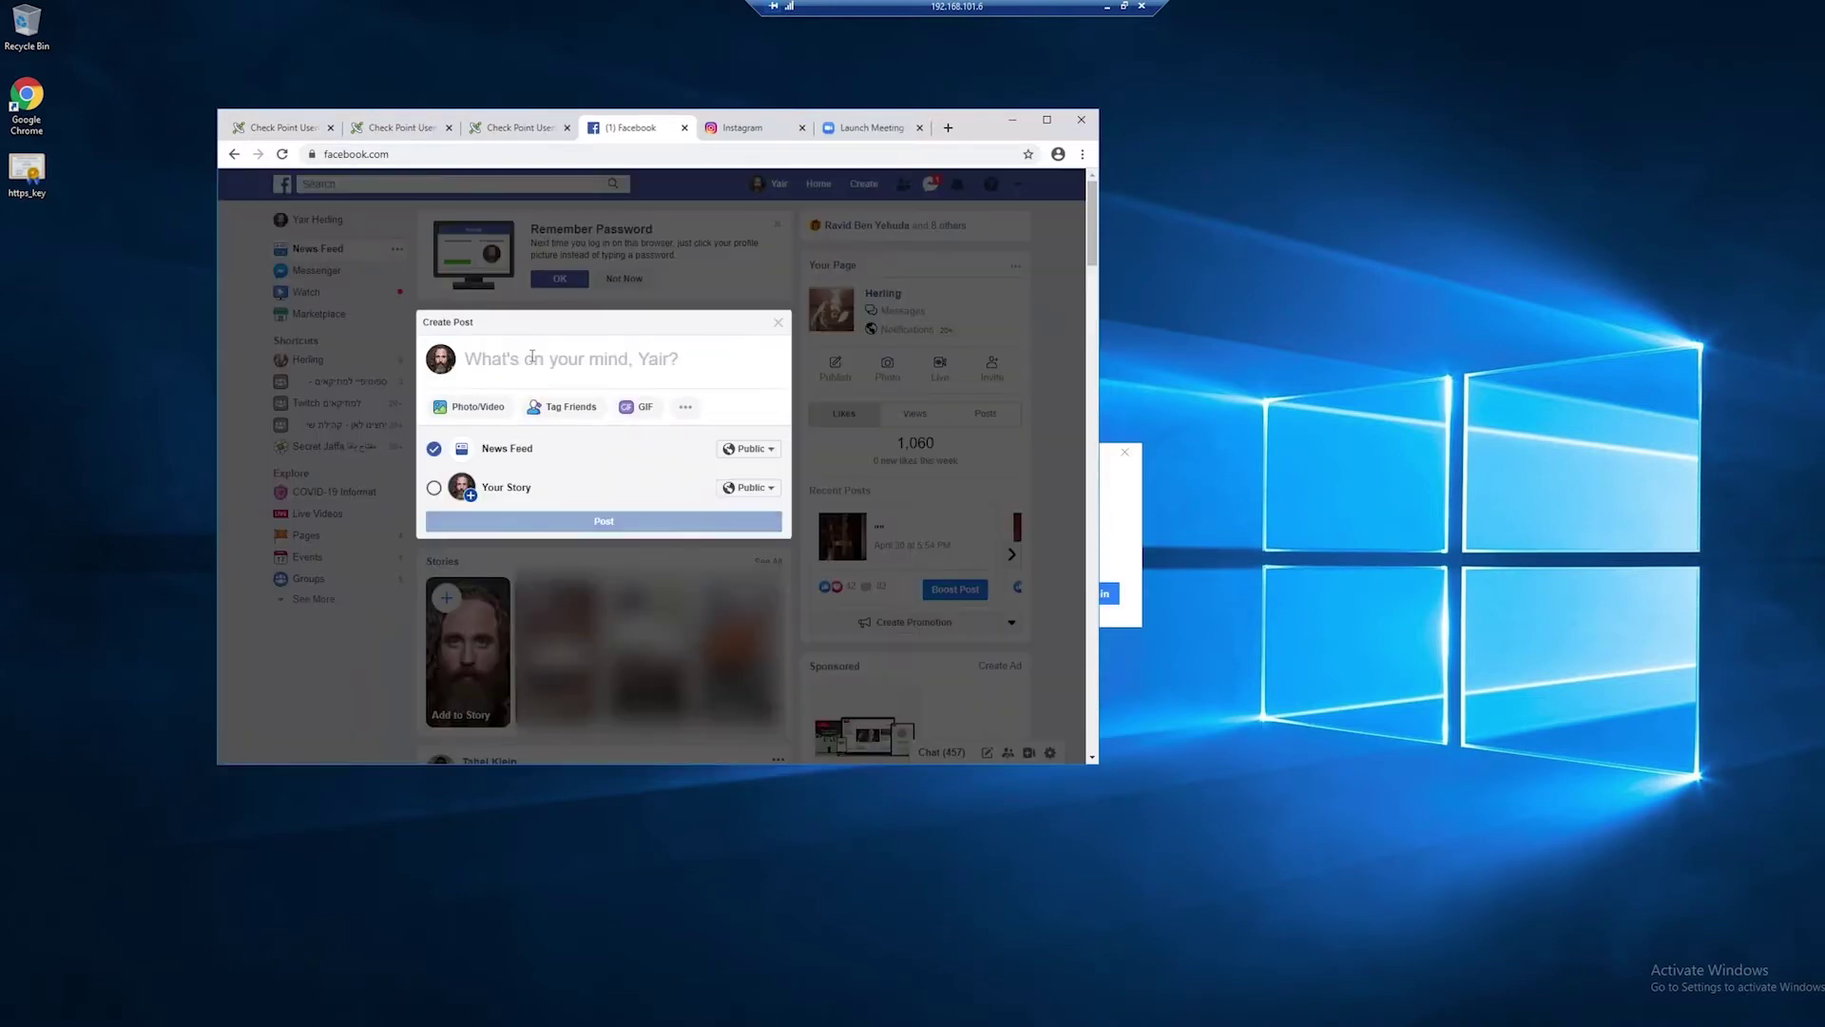
{"action": "type", "text": "Hi"}
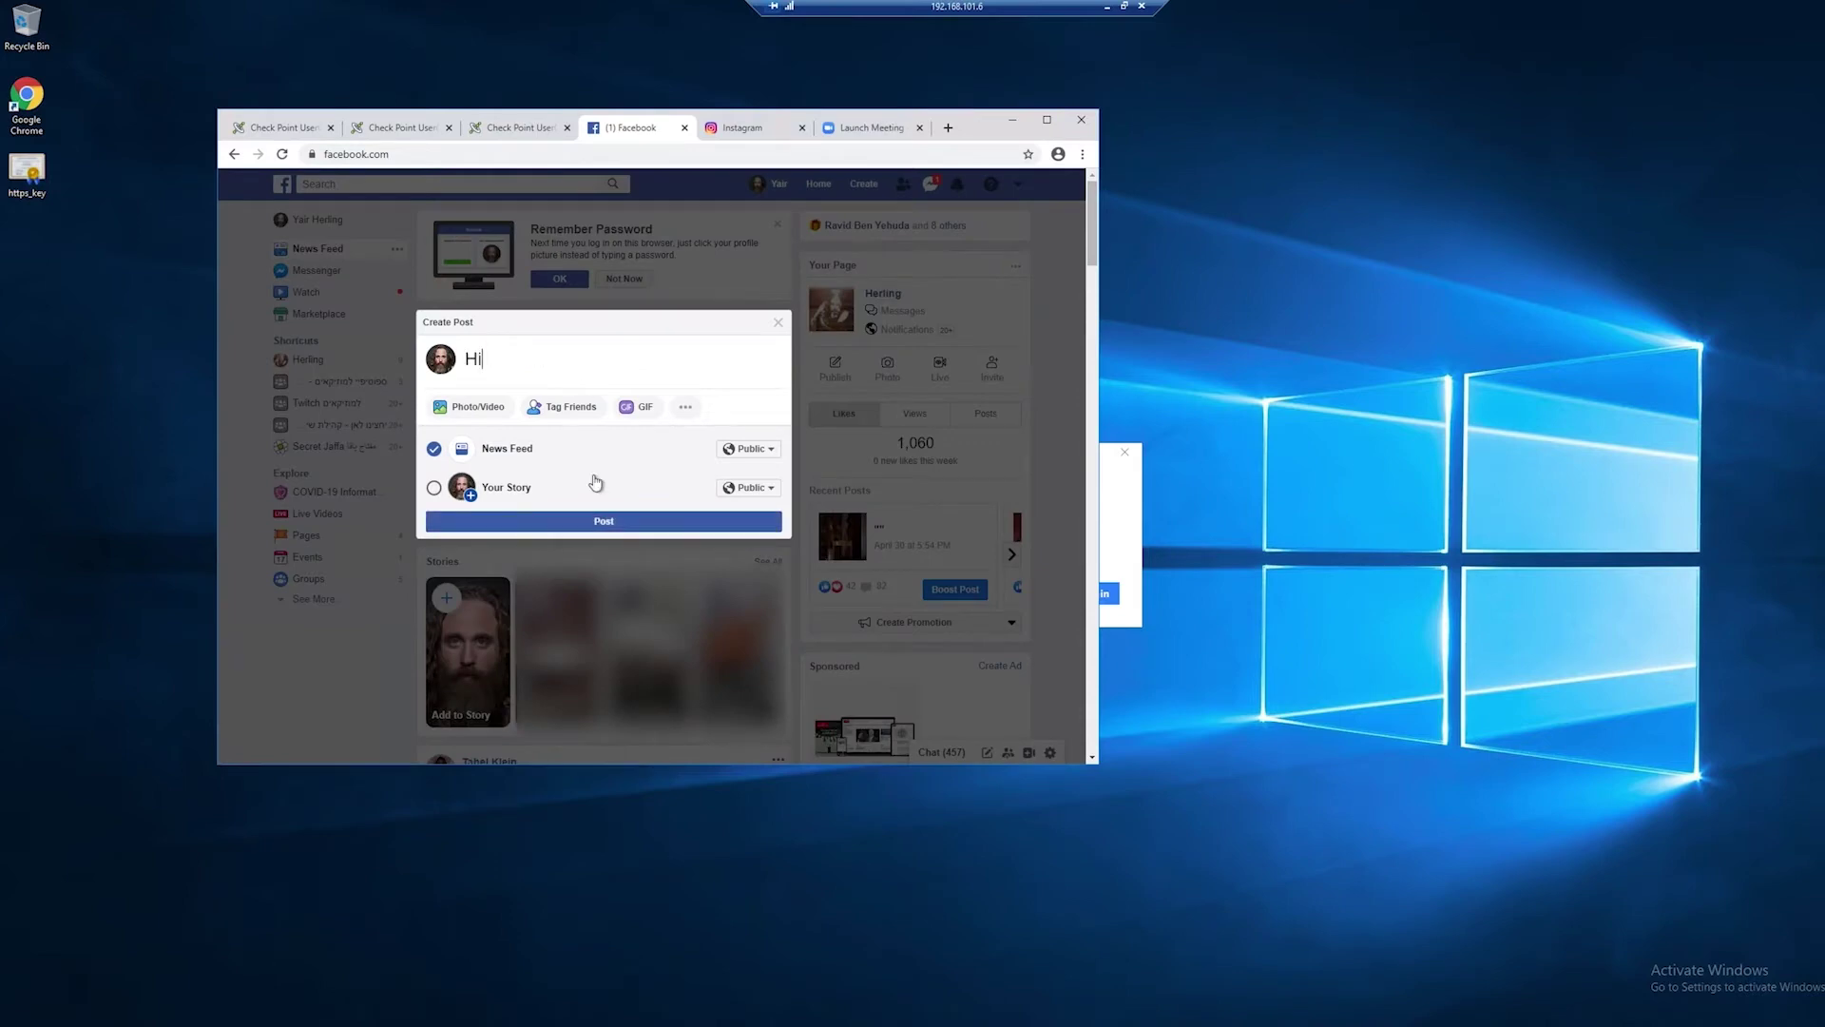
{"action": "left_click", "coordinate": [609, 526]}
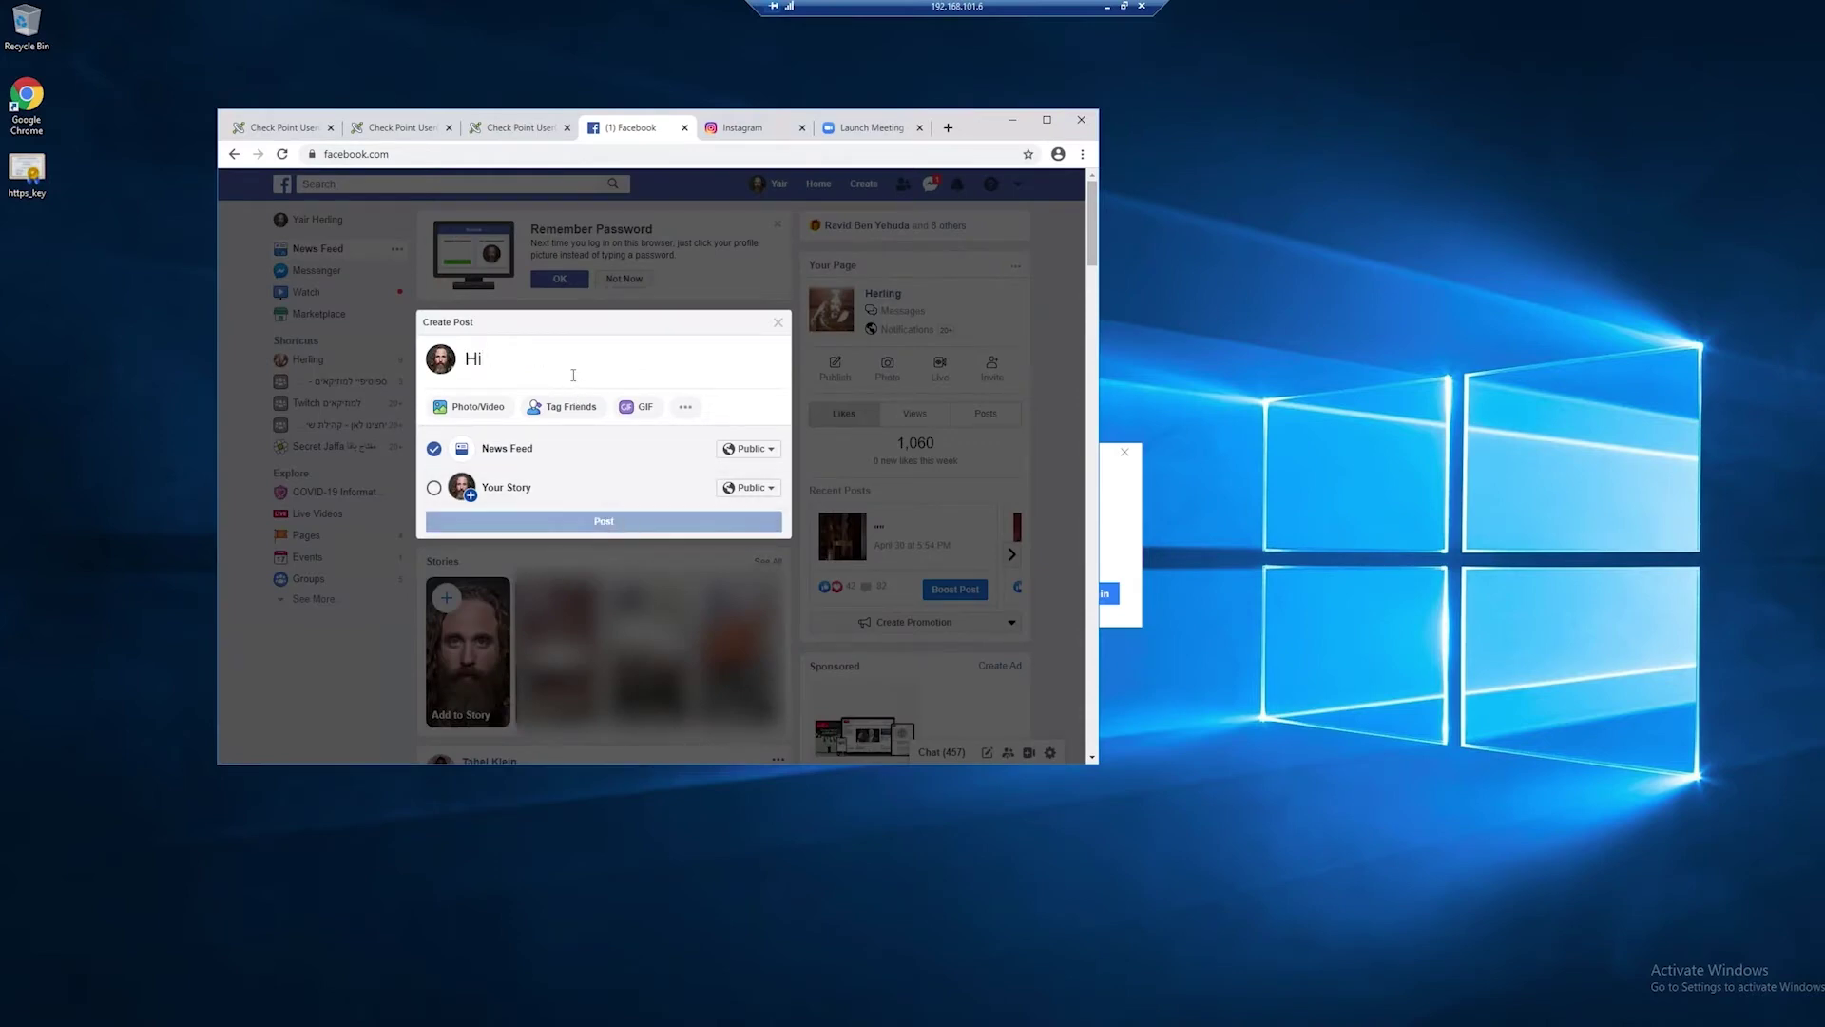
{"action": "left_click", "coordinate": [468, 407]}
{"action": "double_click", "coordinate": [396, 244]}
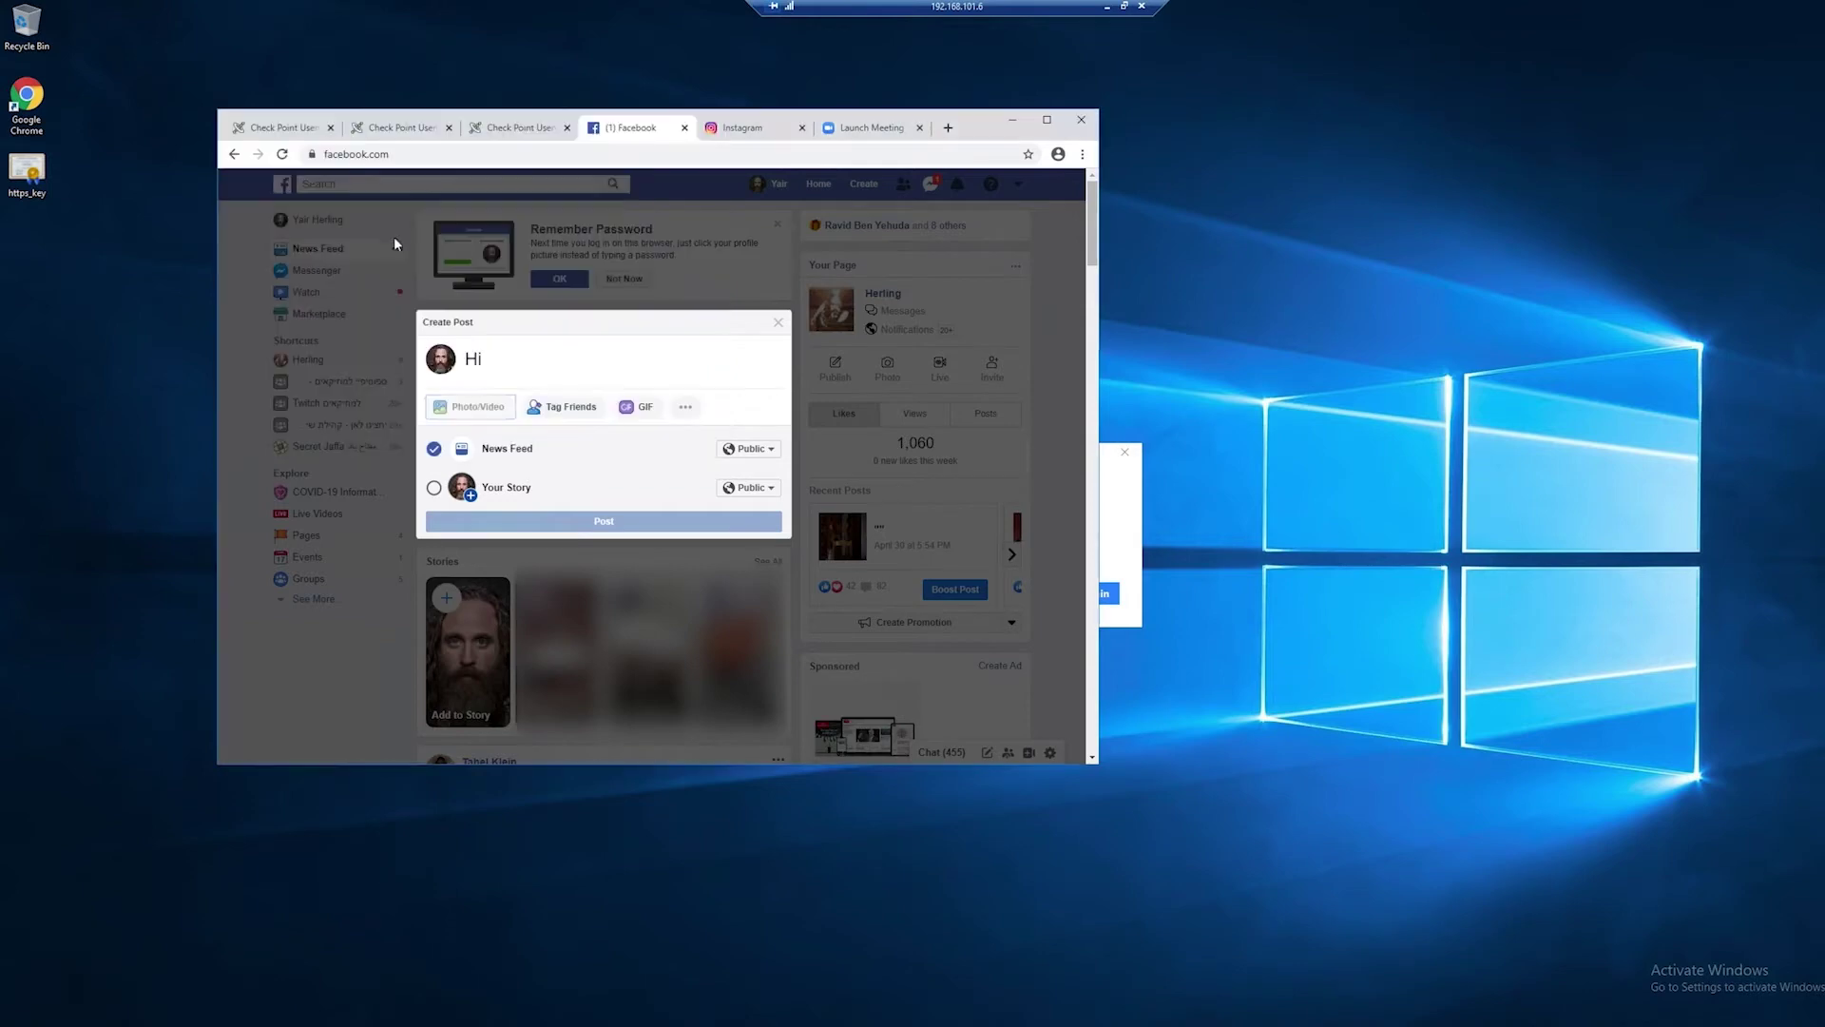
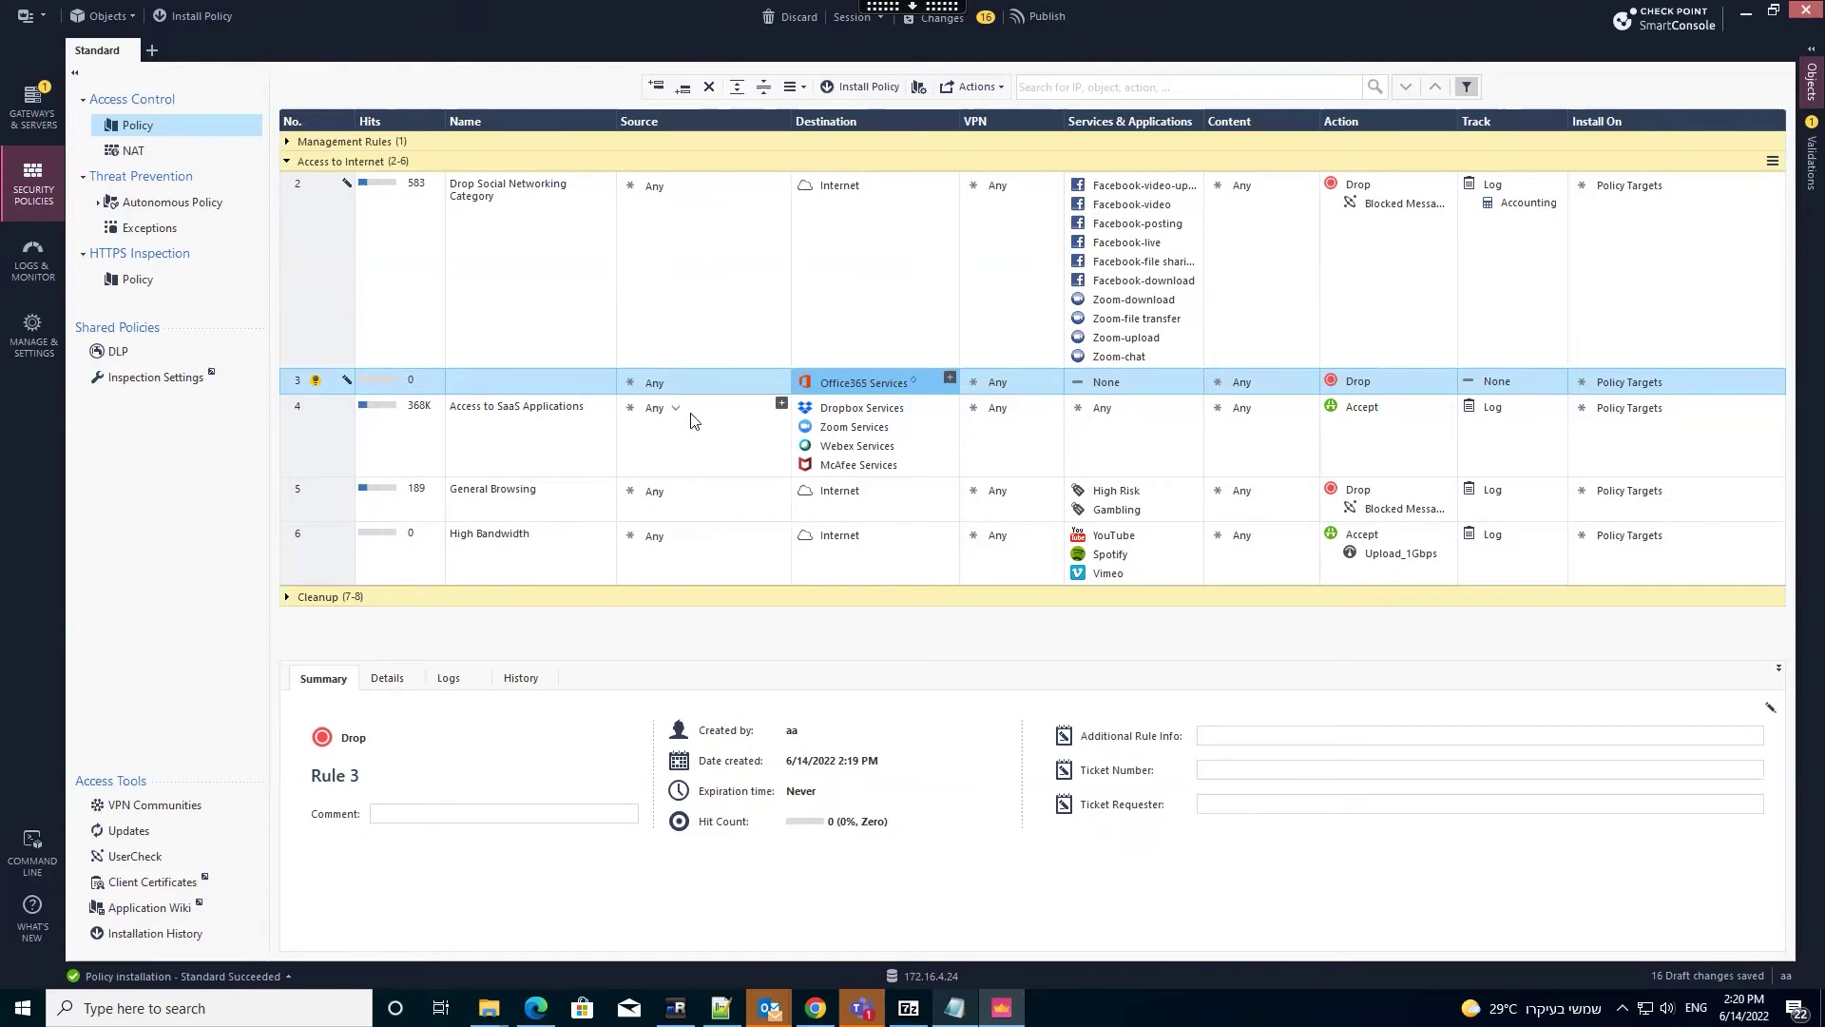
Create a network feed My_Pingdom in rule 3's destination, using the Pingdom IPv4 probes URL.
{"action": "left_click", "coordinate": [949, 379]}
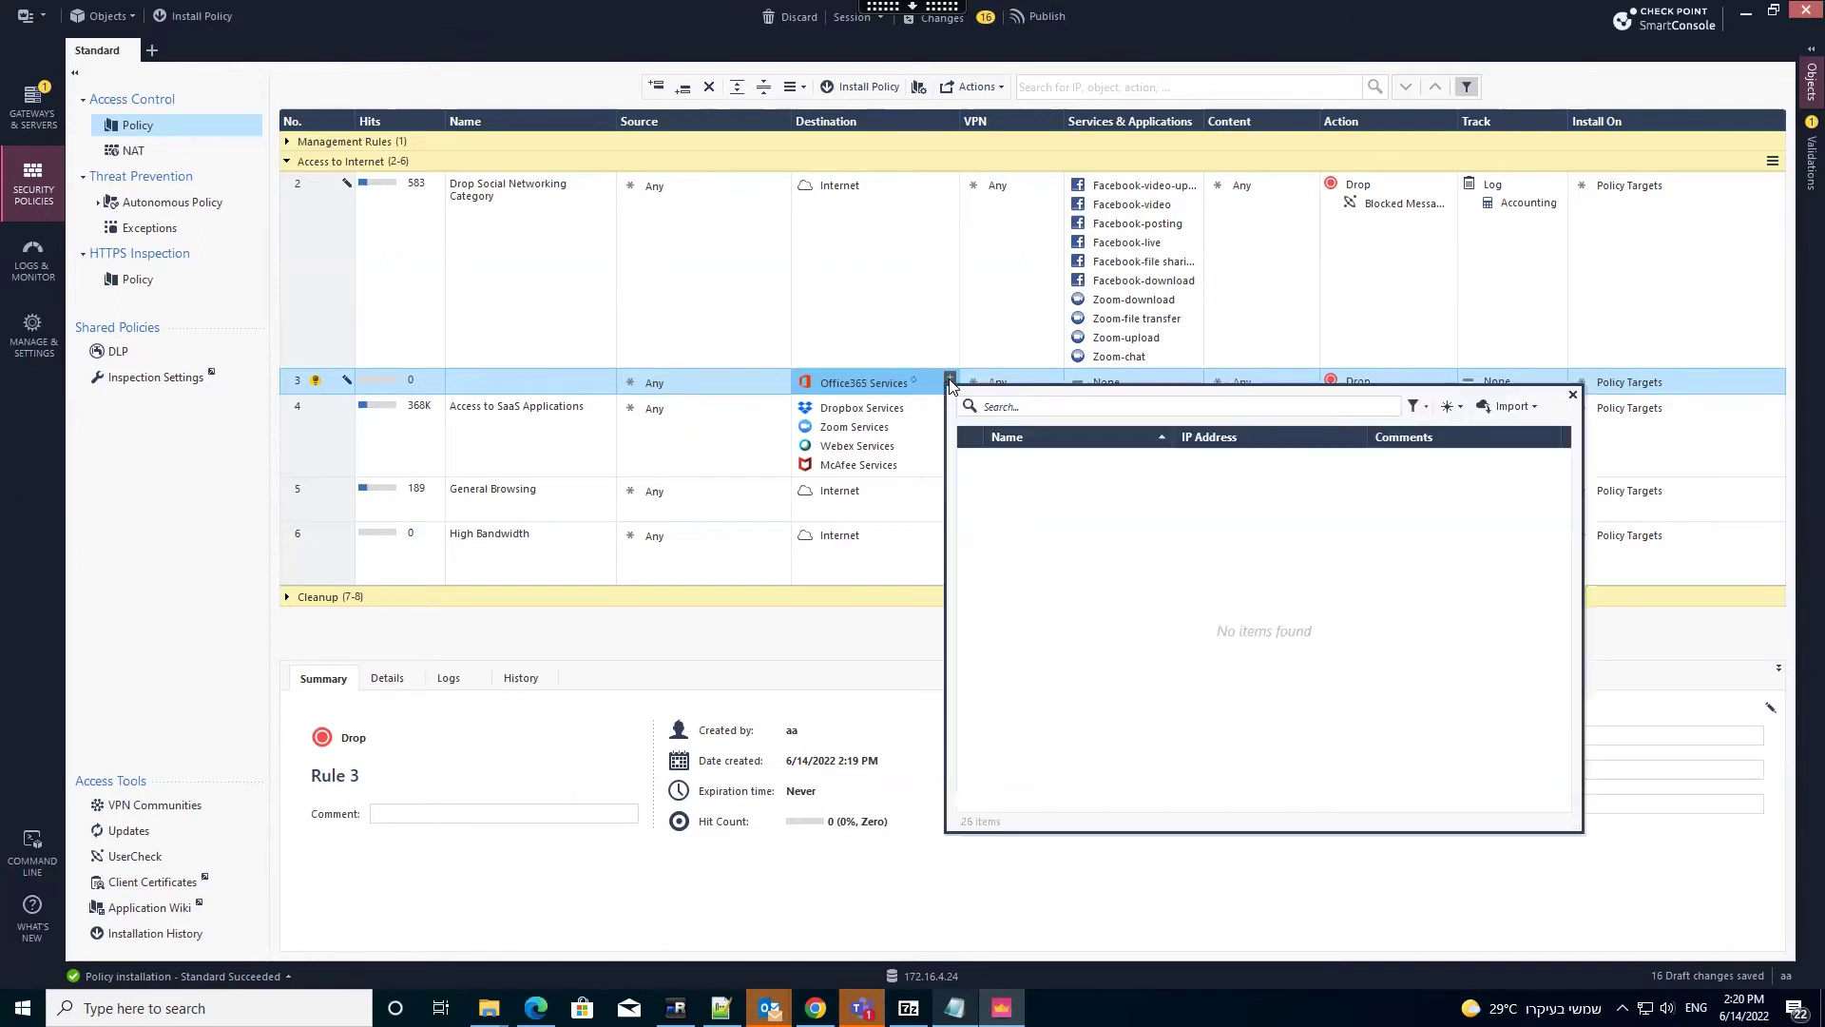
{"action": "left_click", "coordinate": [1450, 405]}
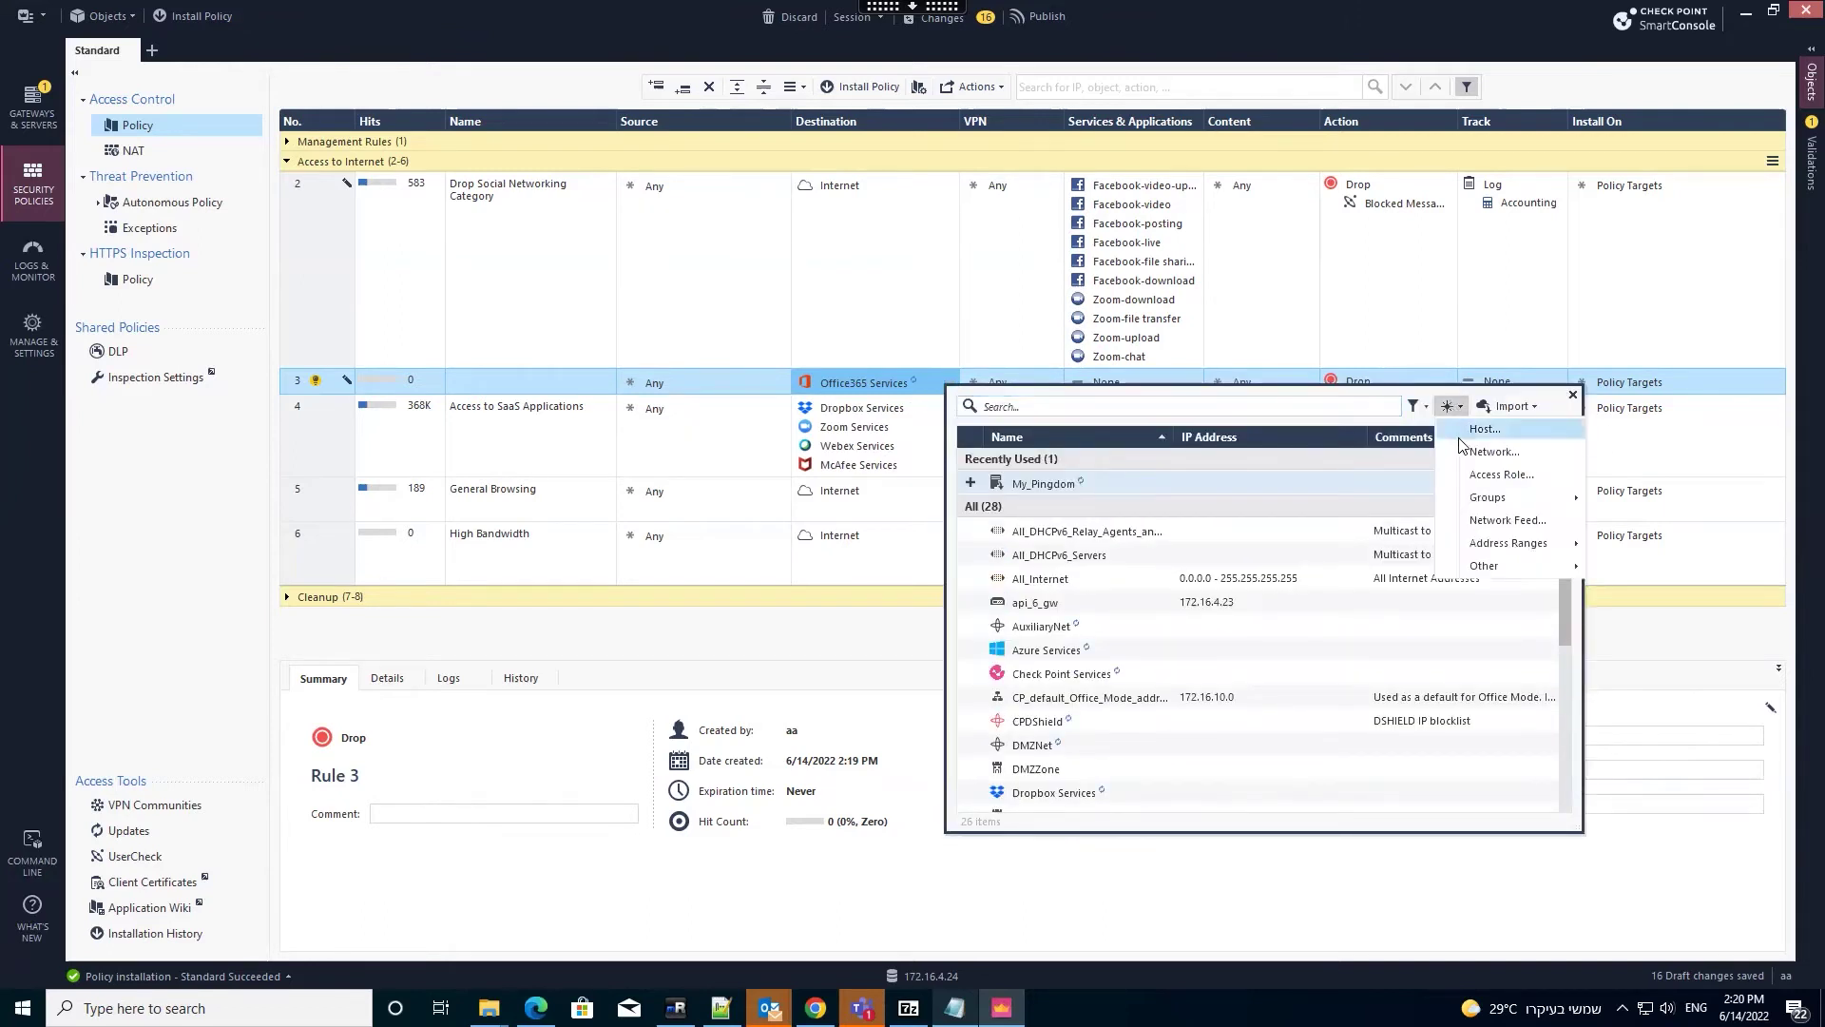
{"action": "left_click", "coordinate": [1490, 521]}
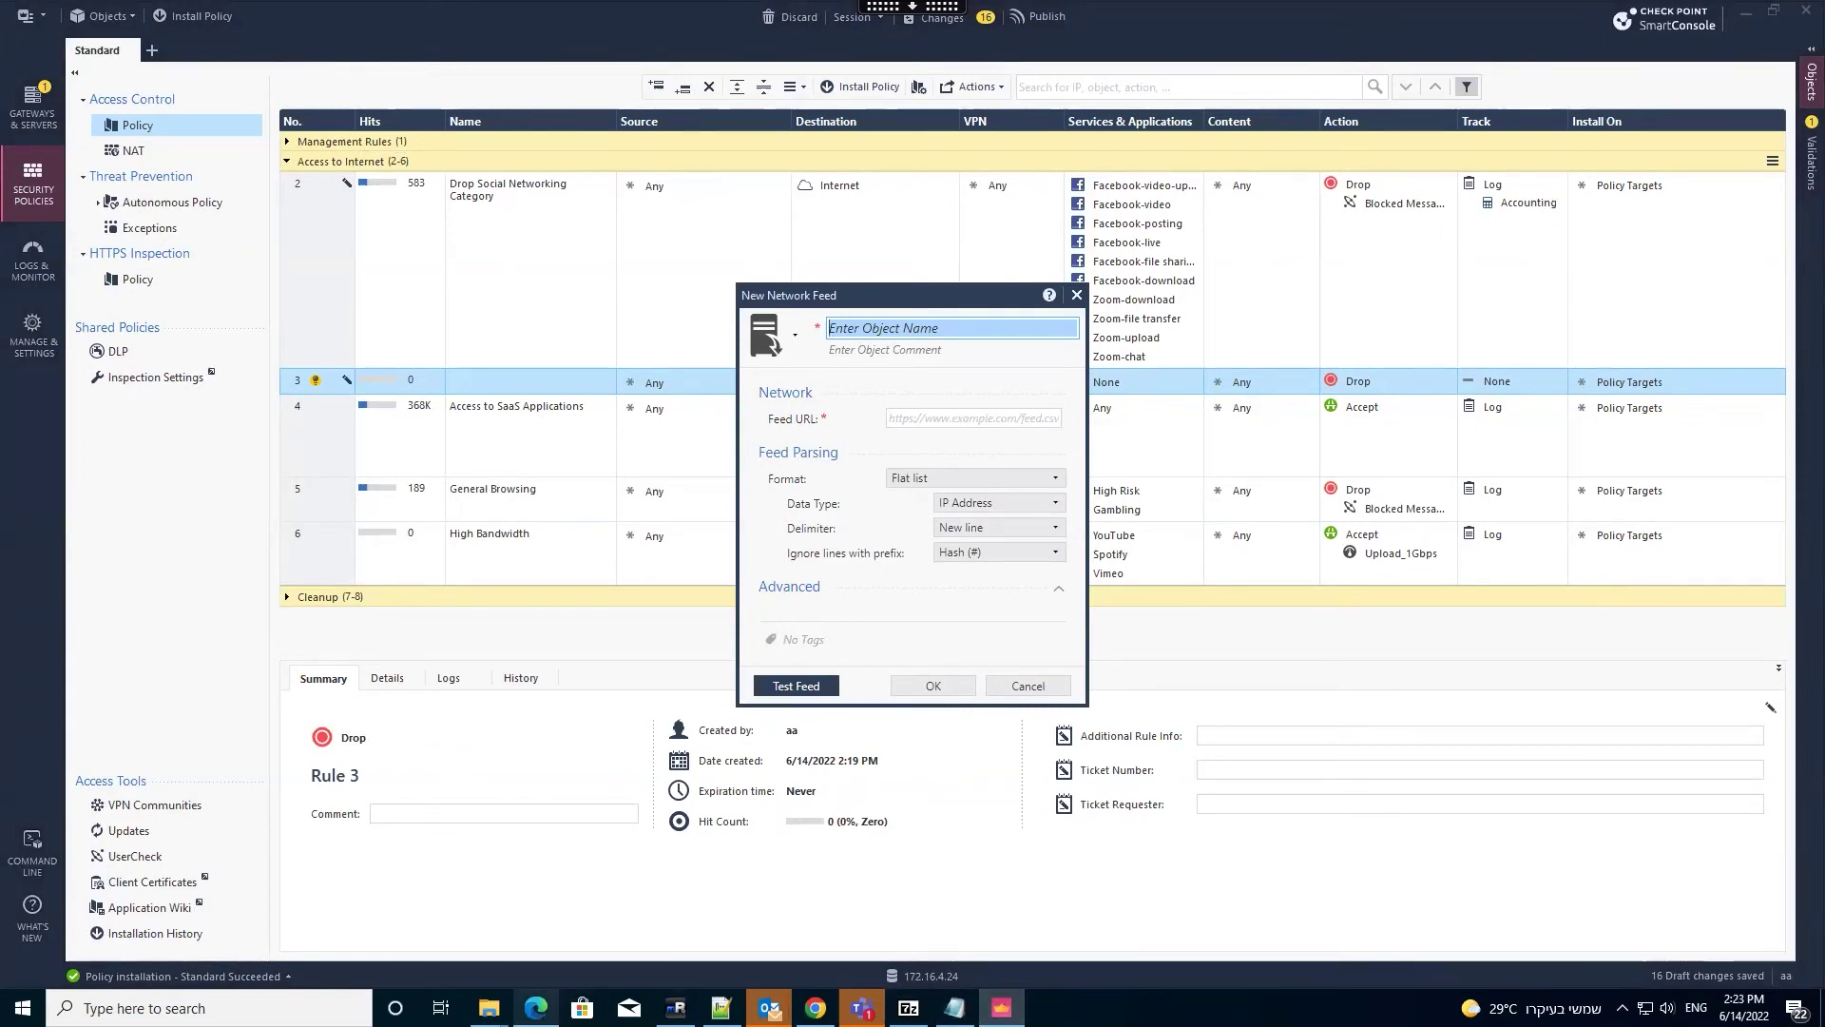
{"action": "left_click", "coordinate": [536, 1008]}
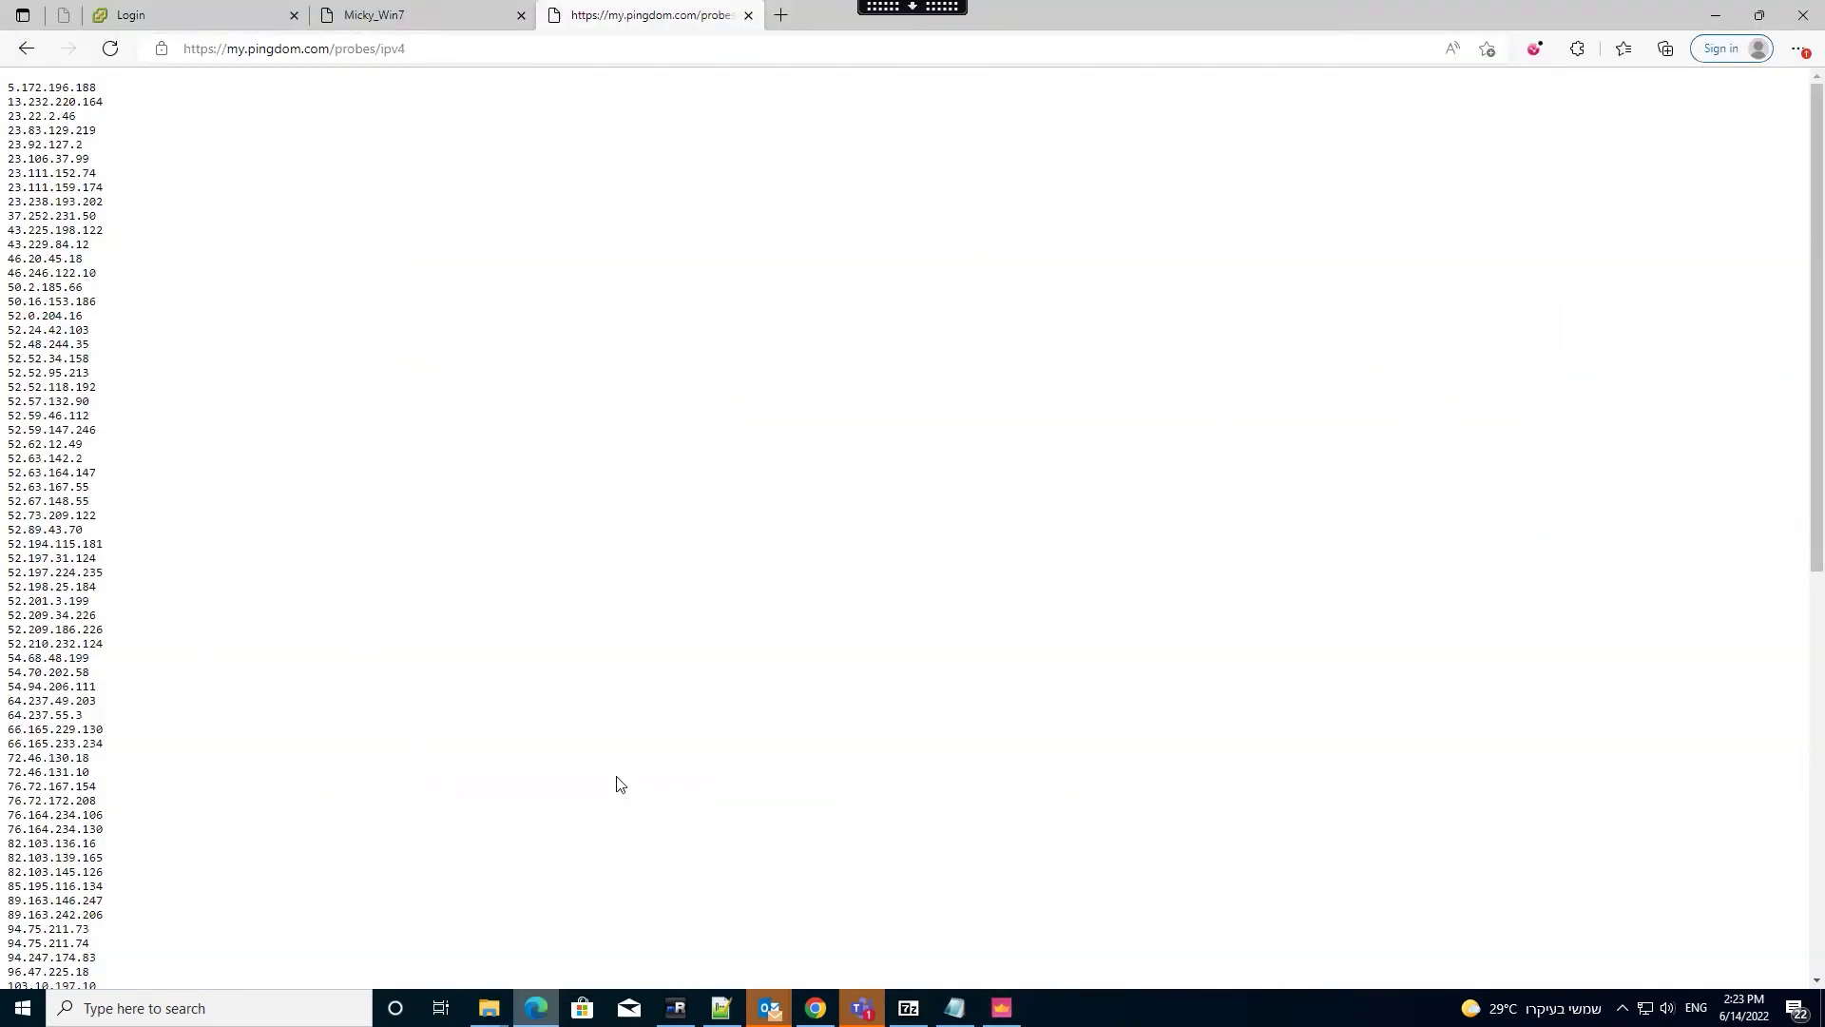
{"action": "left_click", "coordinate": [863, 1008]}
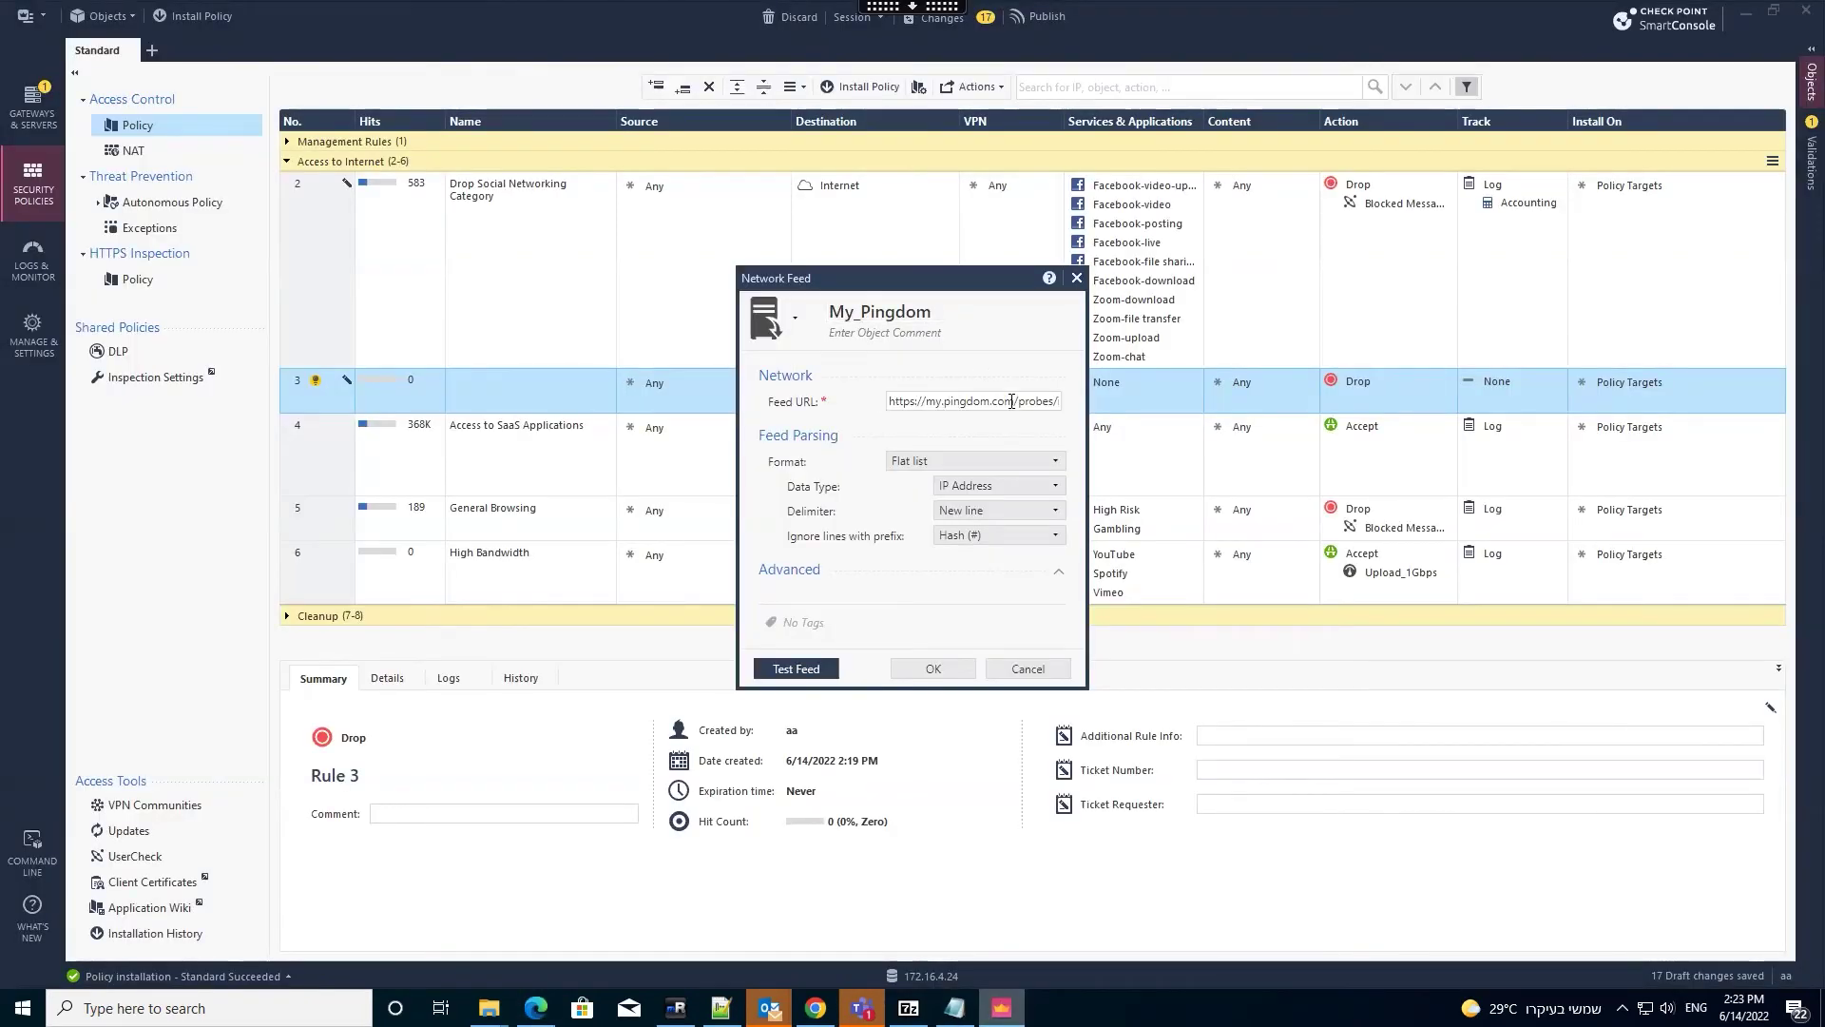
{"action": "left_click", "coordinate": [799, 668]}
Run the My_Pingdom feed connectivity and parsing test from gateway api_6_gw.
{"action": "left_click", "coordinate": [1069, 394]}
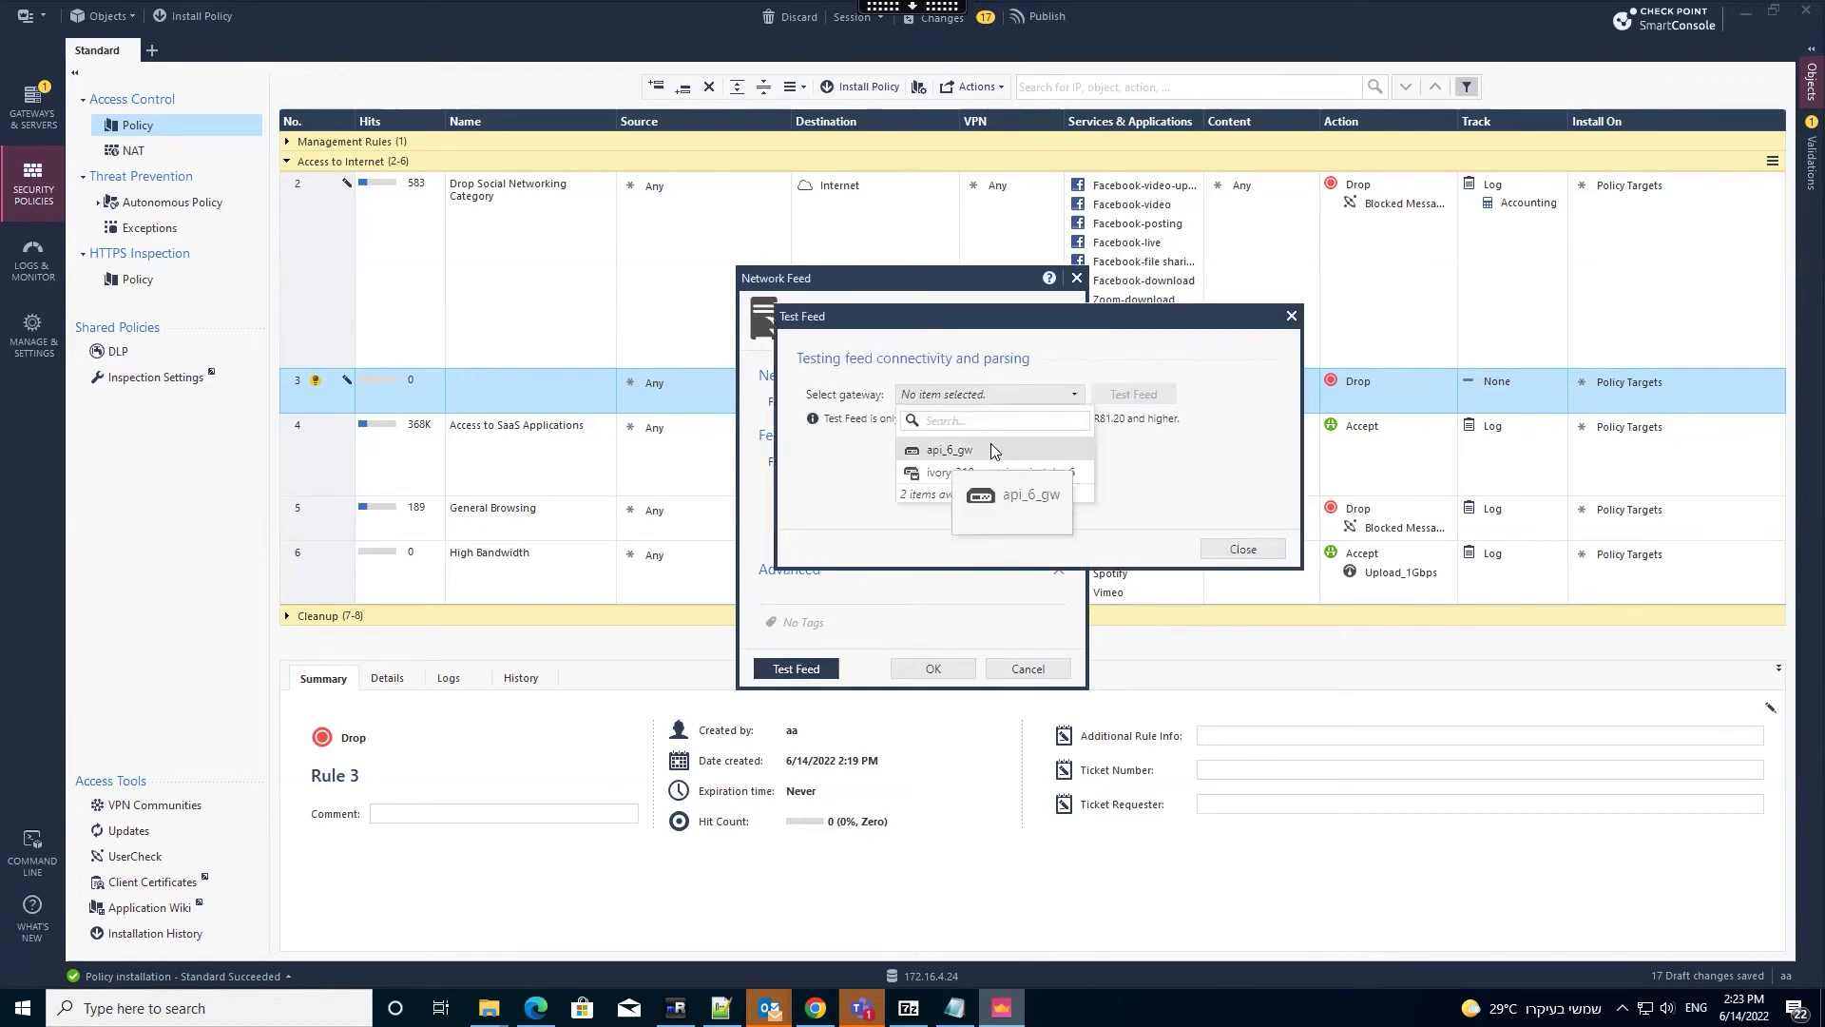
{"action": "left_click", "coordinate": [994, 452]}
{"action": "left_click", "coordinate": [1131, 396]}
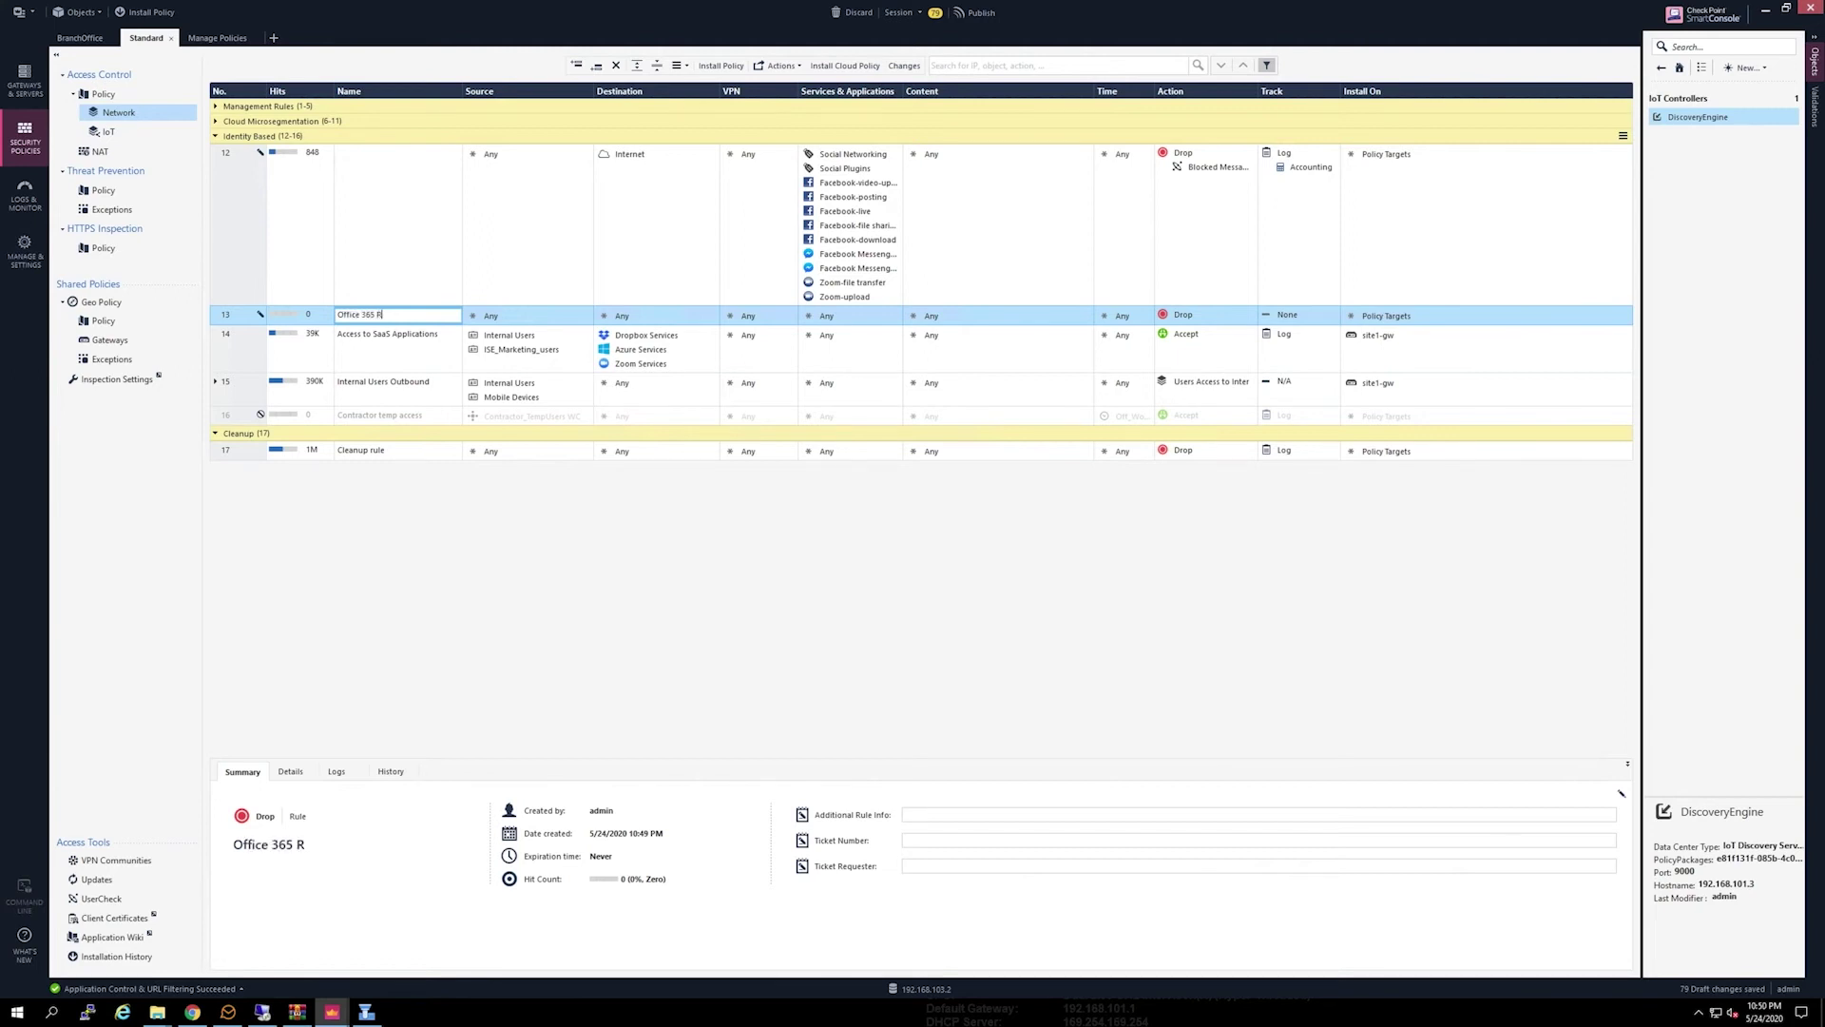
Import the Office365 Services updatable object, with all its sub-services, as rule 13's destination.
{"action": "left_click", "coordinate": [712, 314]}
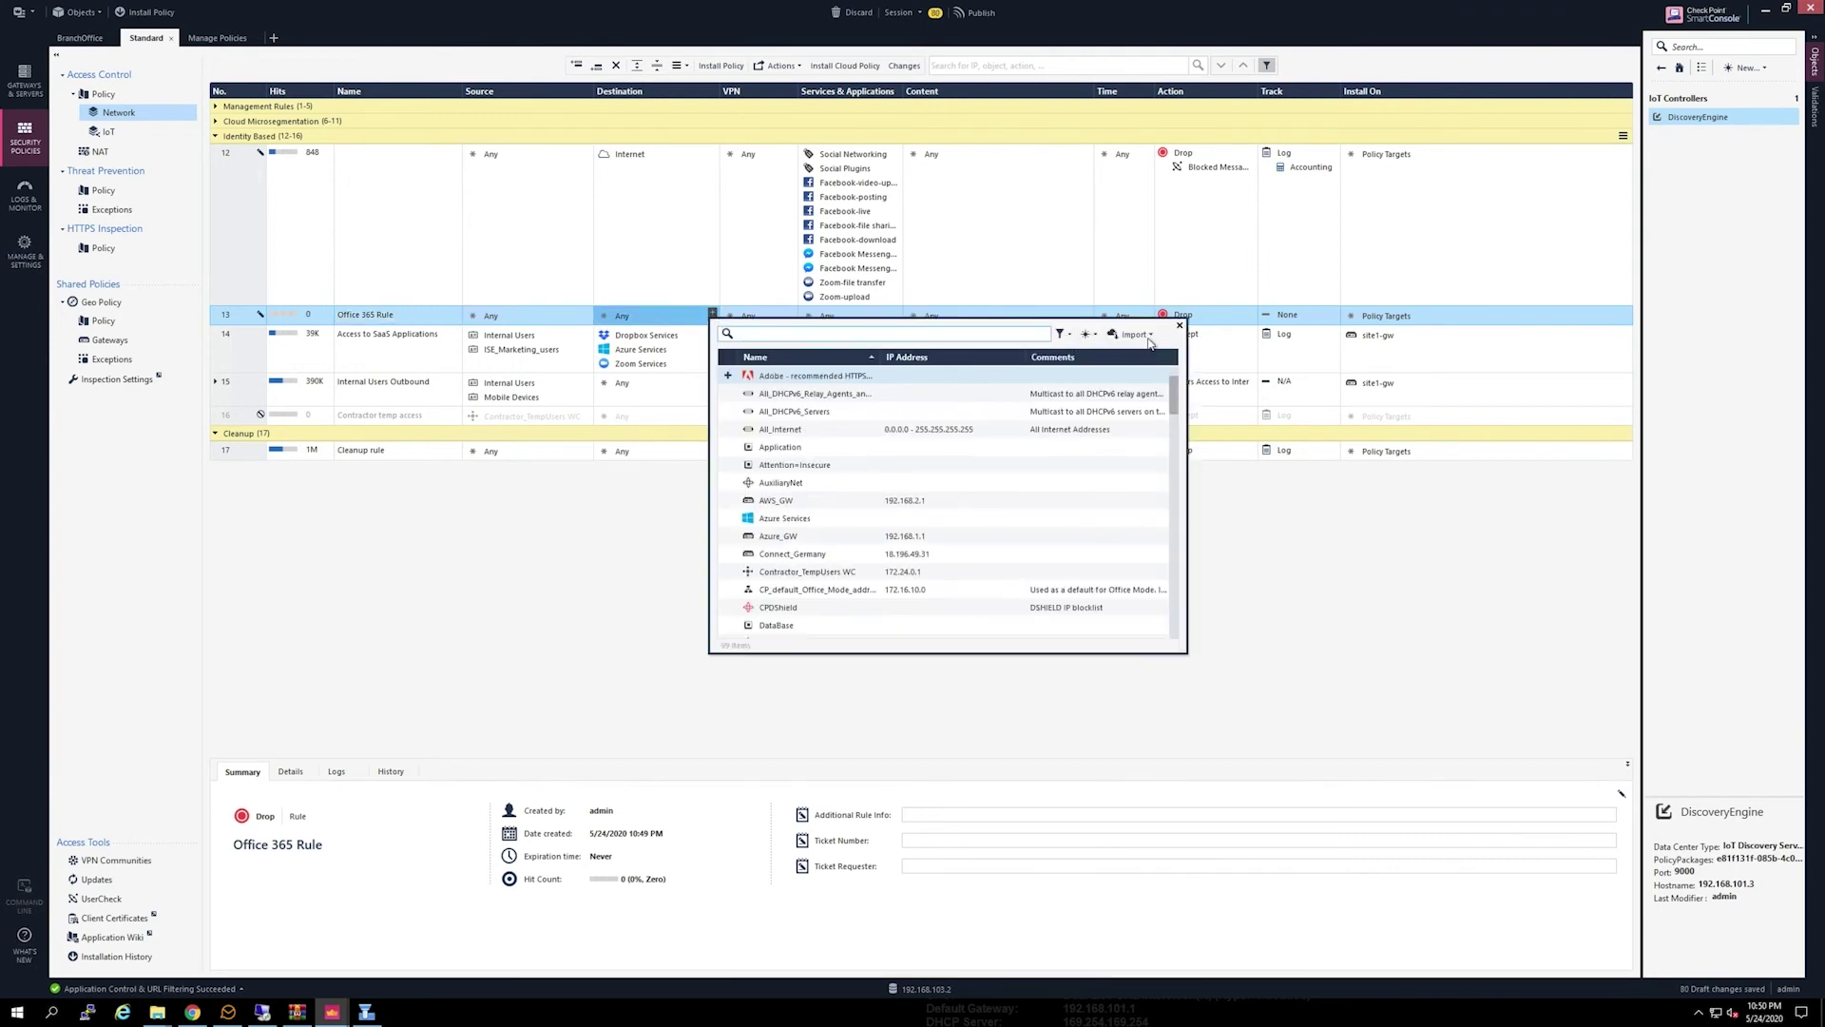
{"action": "left_click", "coordinate": [1149, 338]}
{"action": "left_click", "coordinate": [1168, 389]}
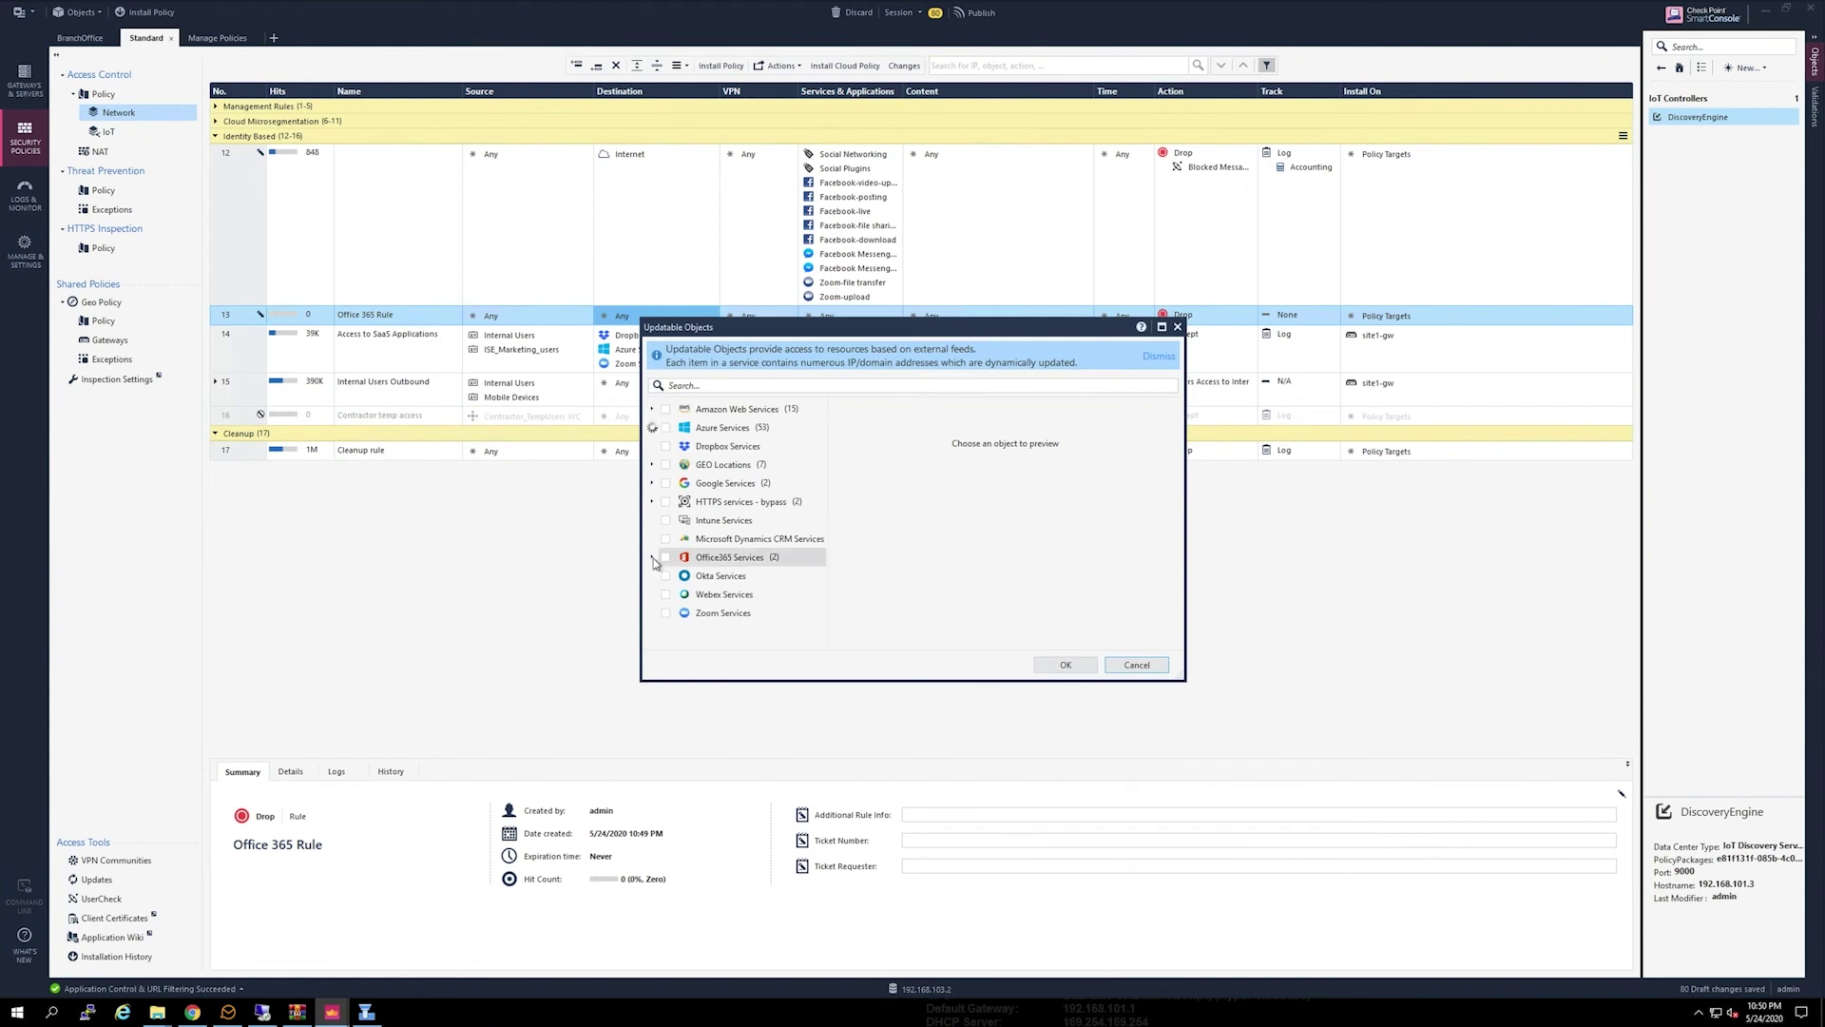
{"action": "left_click", "coordinate": [652, 557]}
{"action": "left_click", "coordinate": [665, 594]}
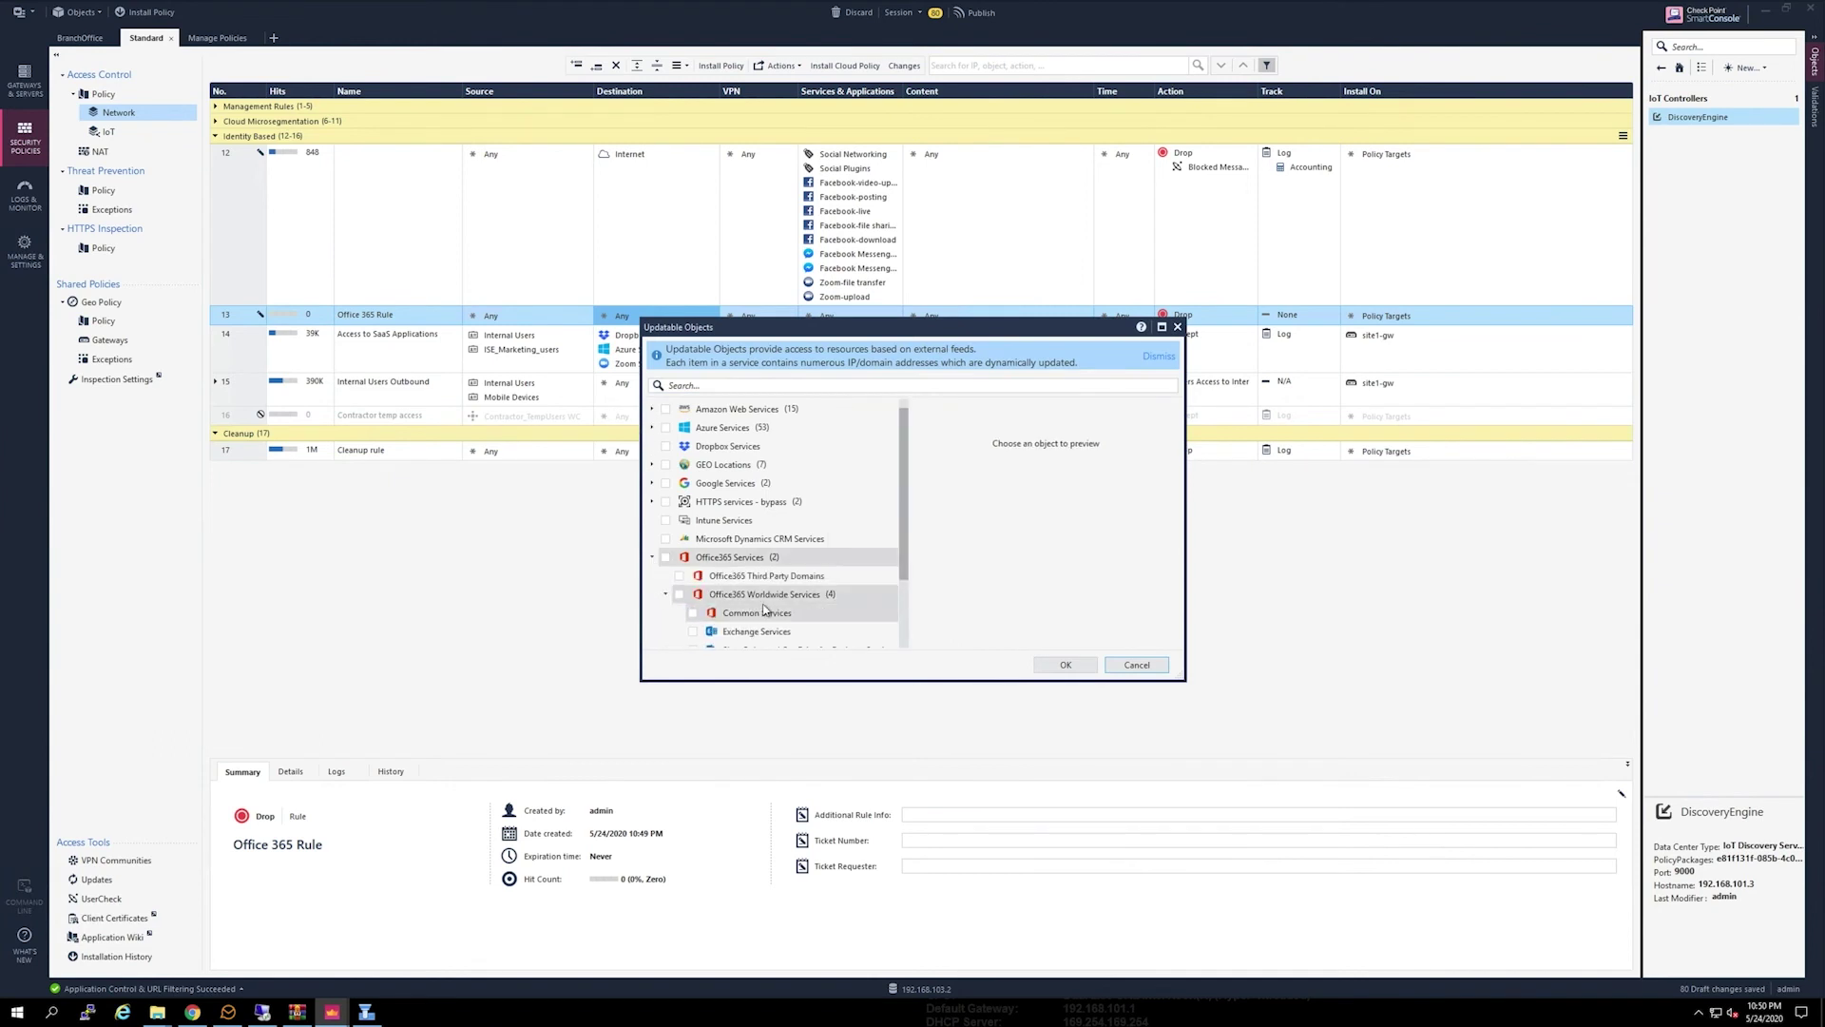
{"action": "left_click", "coordinate": [667, 558]}
{"action": "left_click", "coordinate": [1059, 664]}
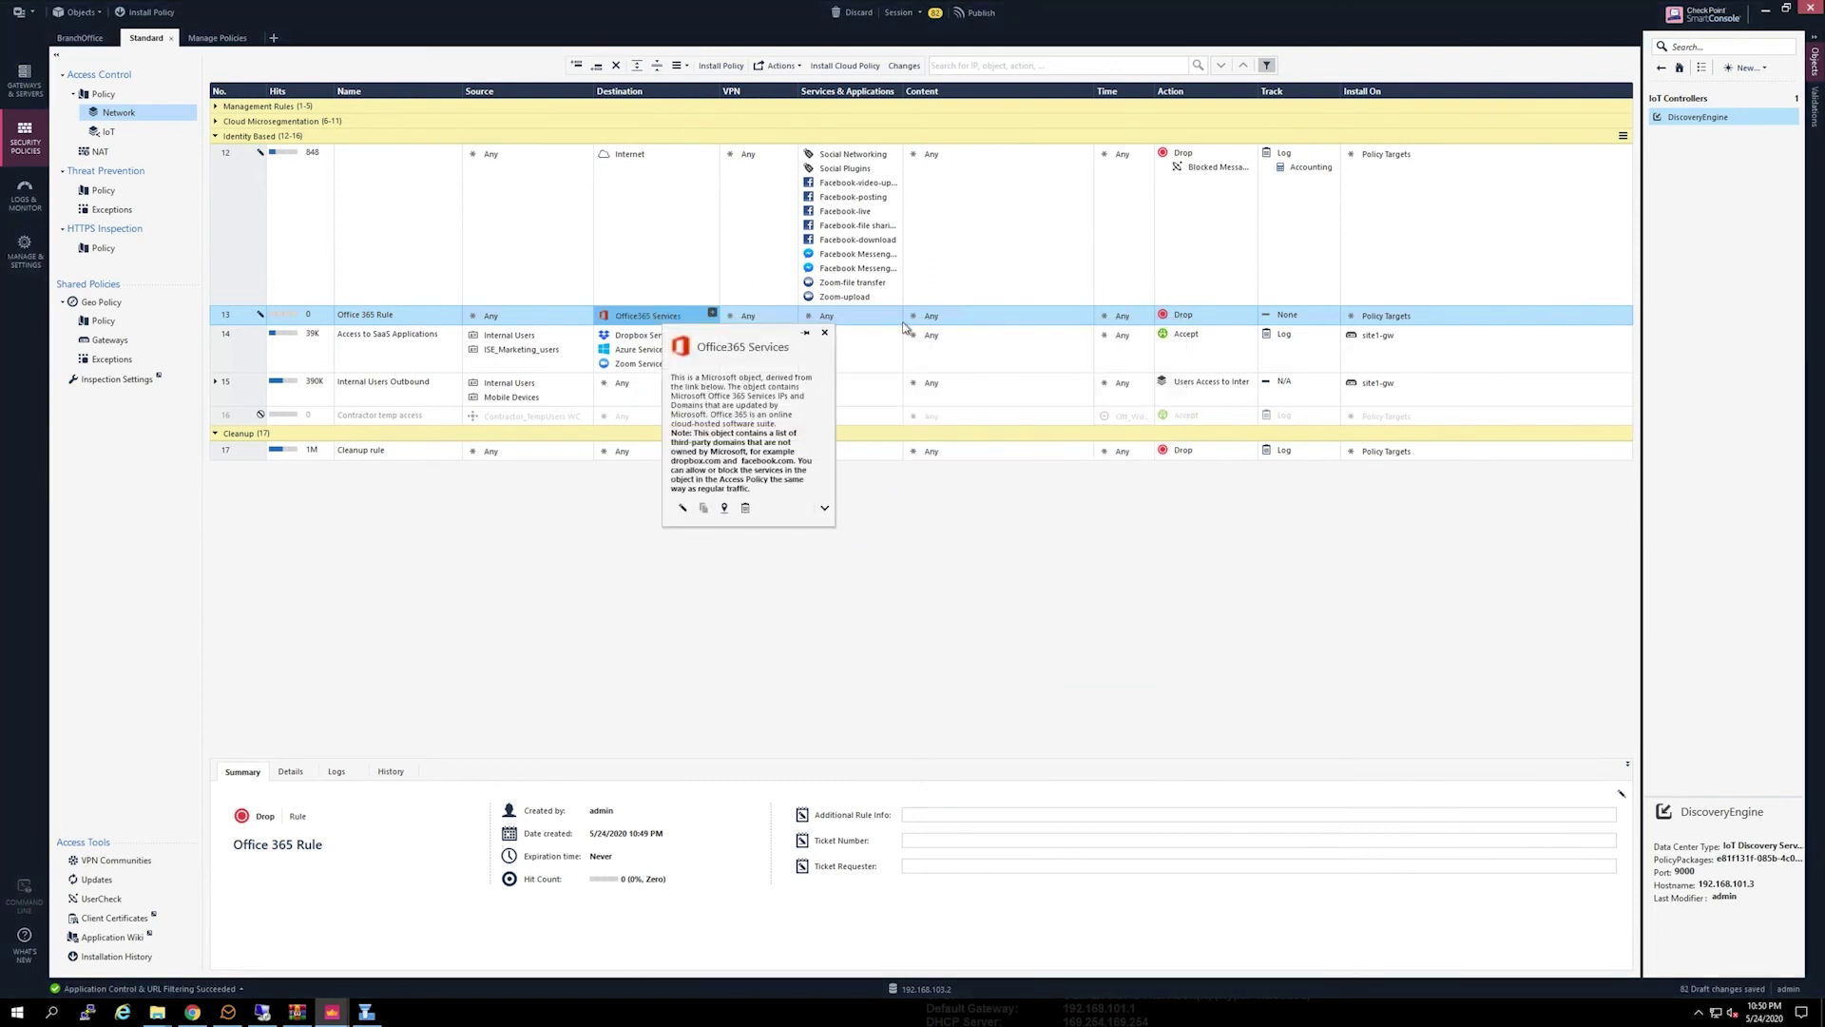
{"action": "mouse_move", "coordinate": [666, 316]}
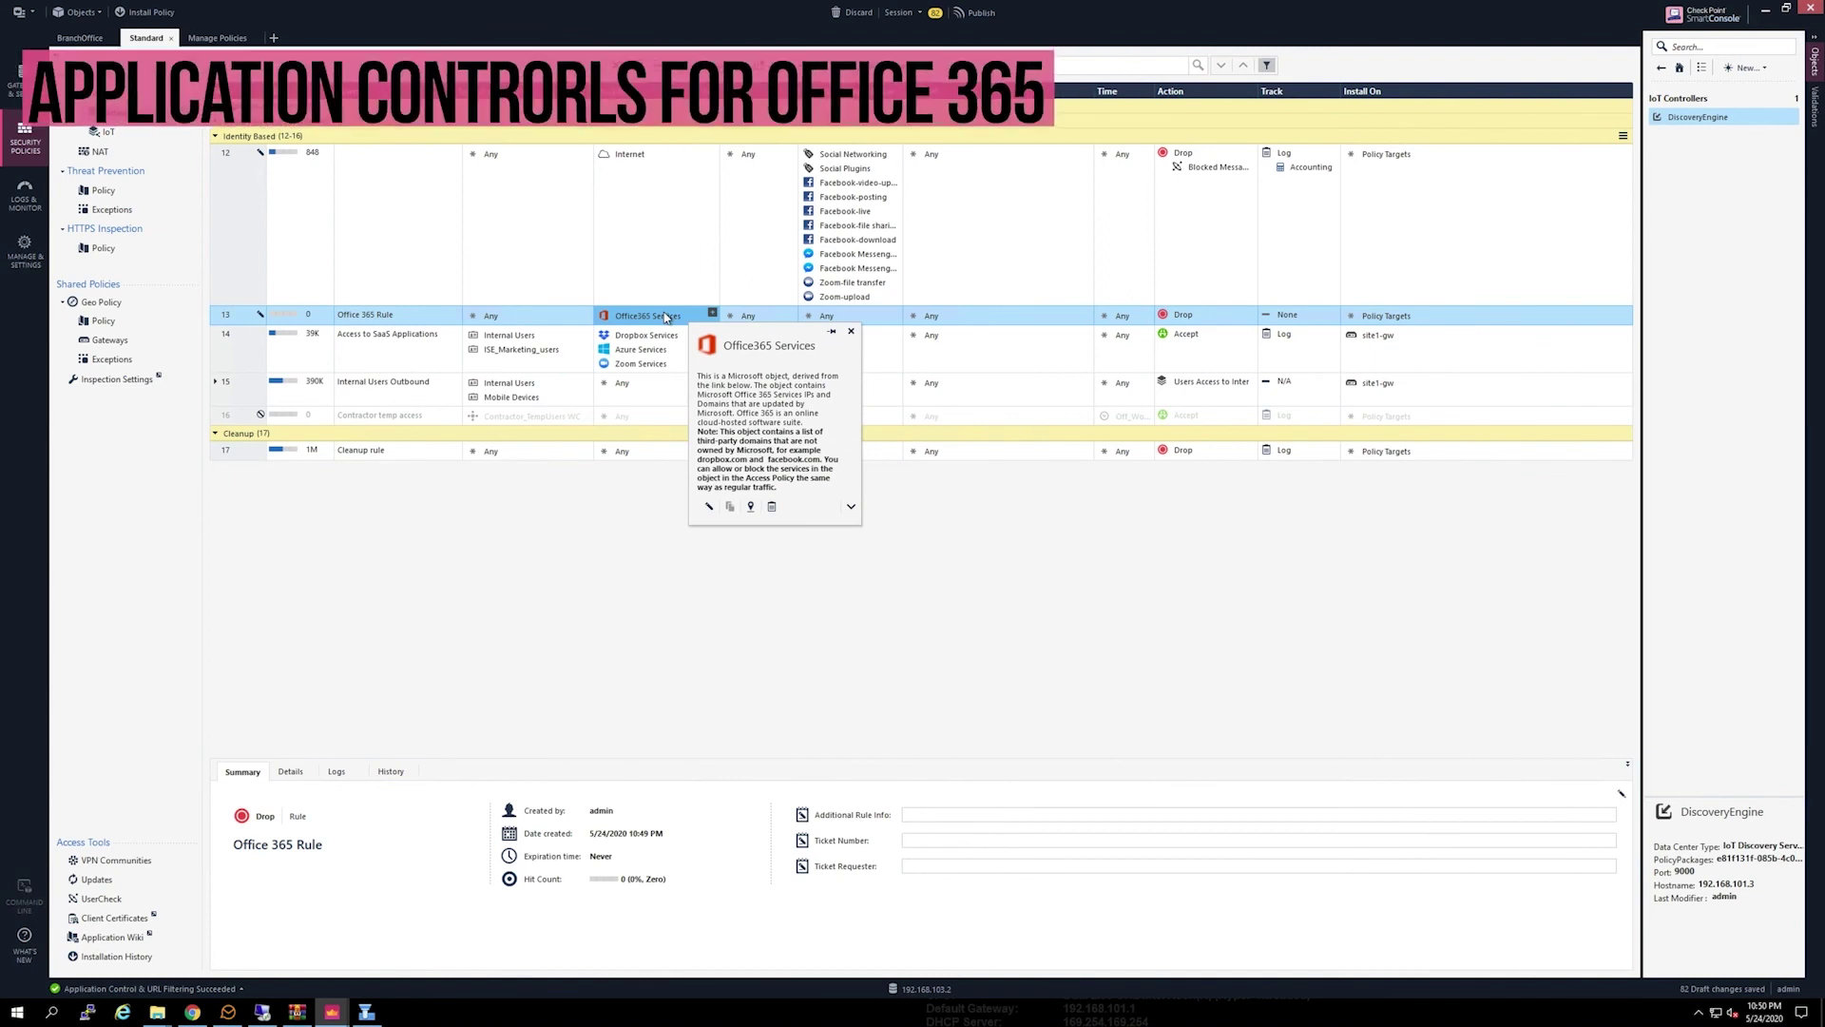
Replace Any in rule 13's Services & Applications with the Office365 application.
{"action": "left_click", "coordinate": [895, 314]}
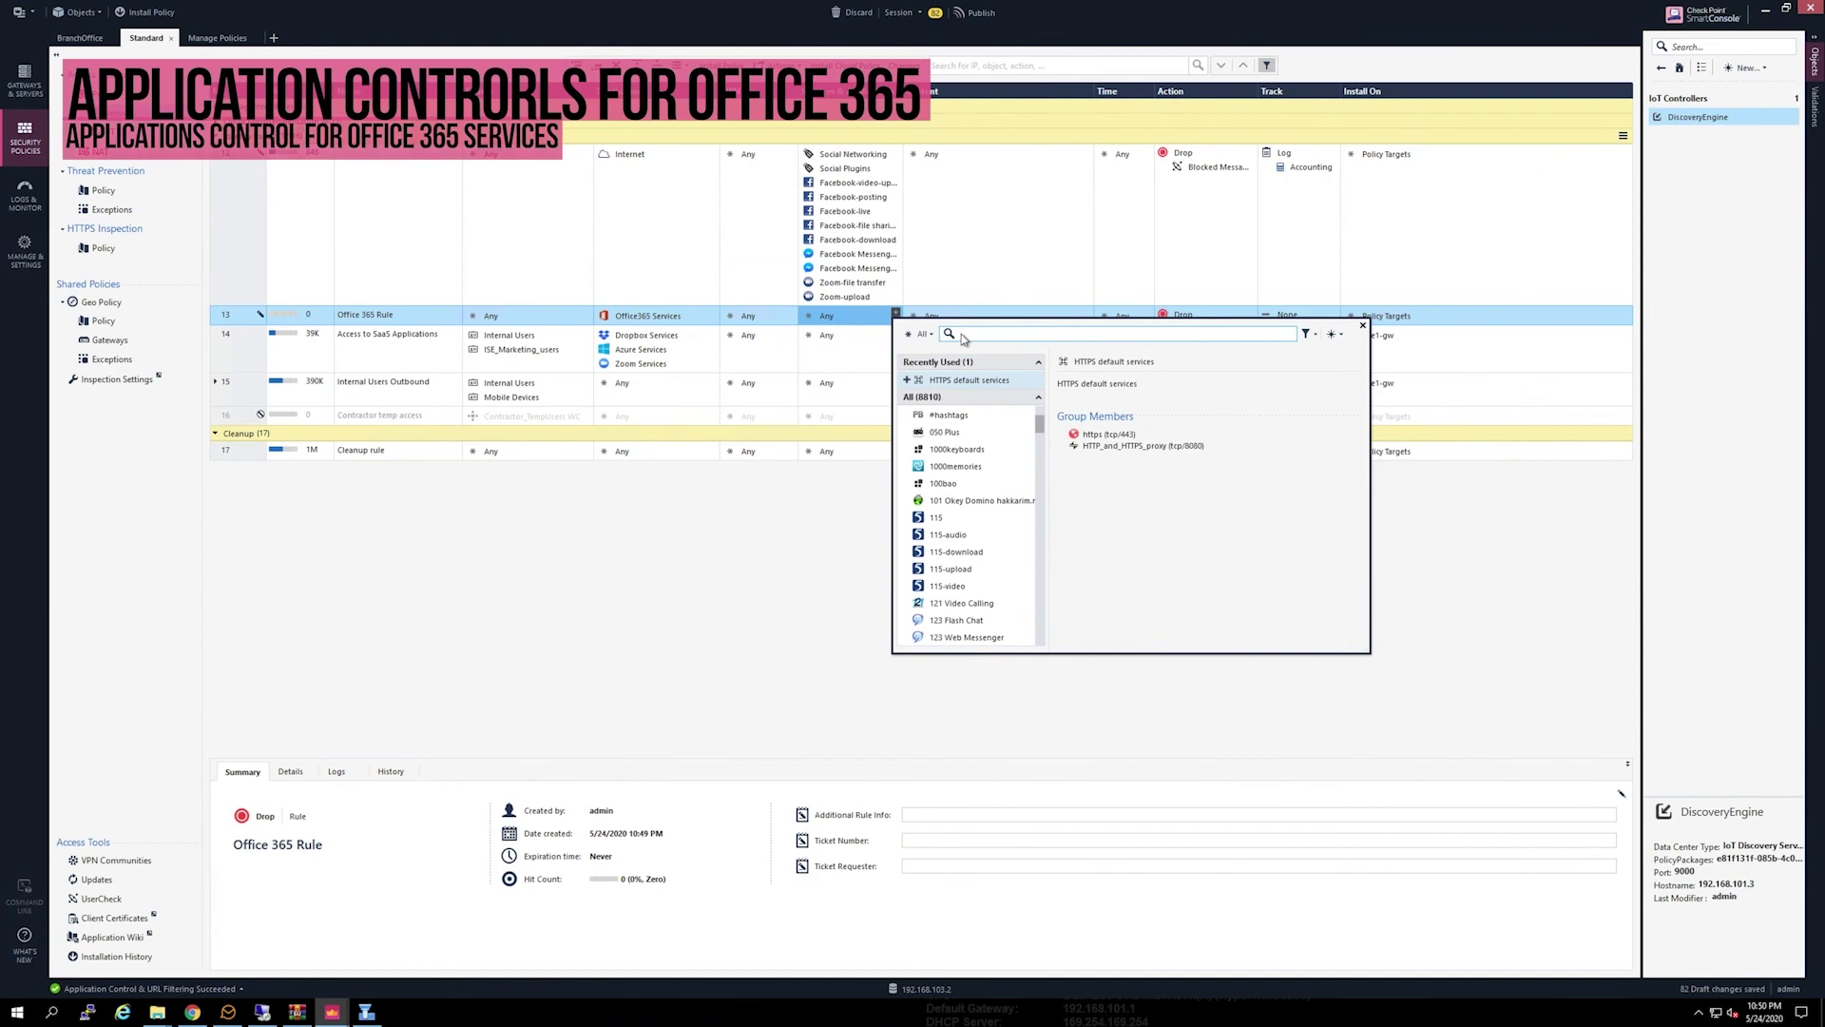
{"action": "type", "text": "office"}
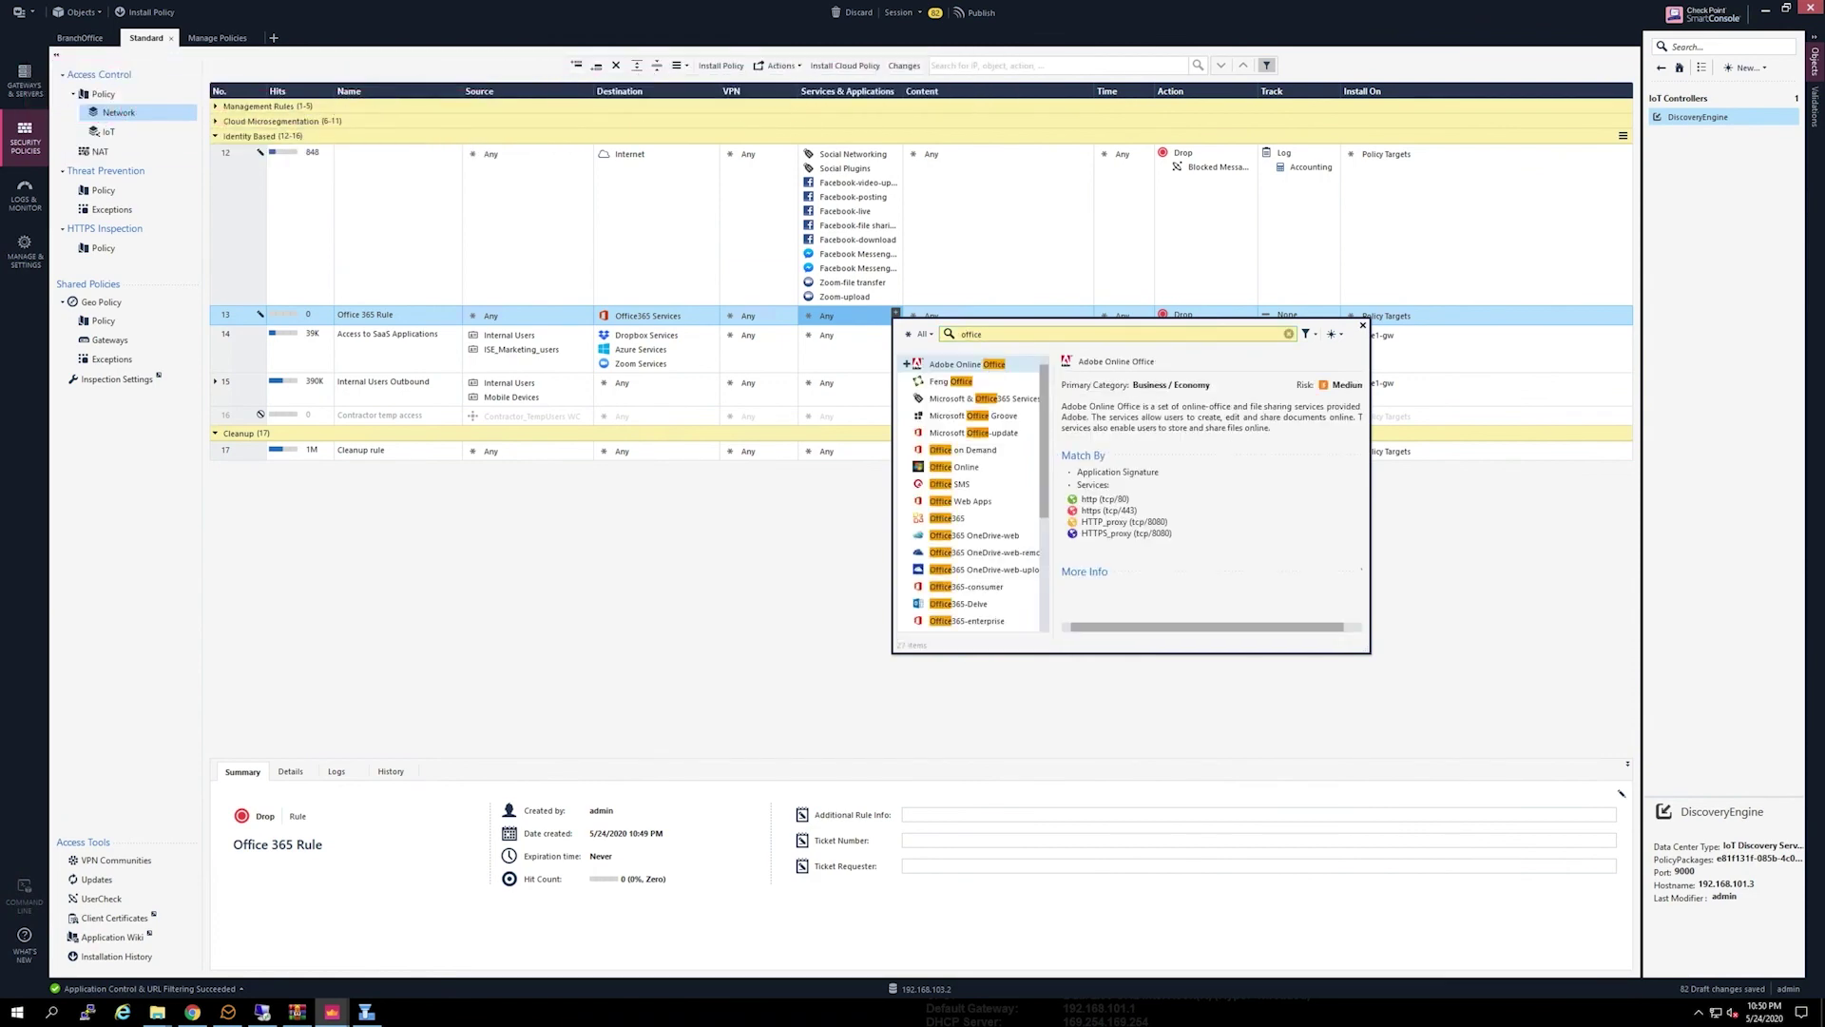
{"action": "type", "text": "365"}
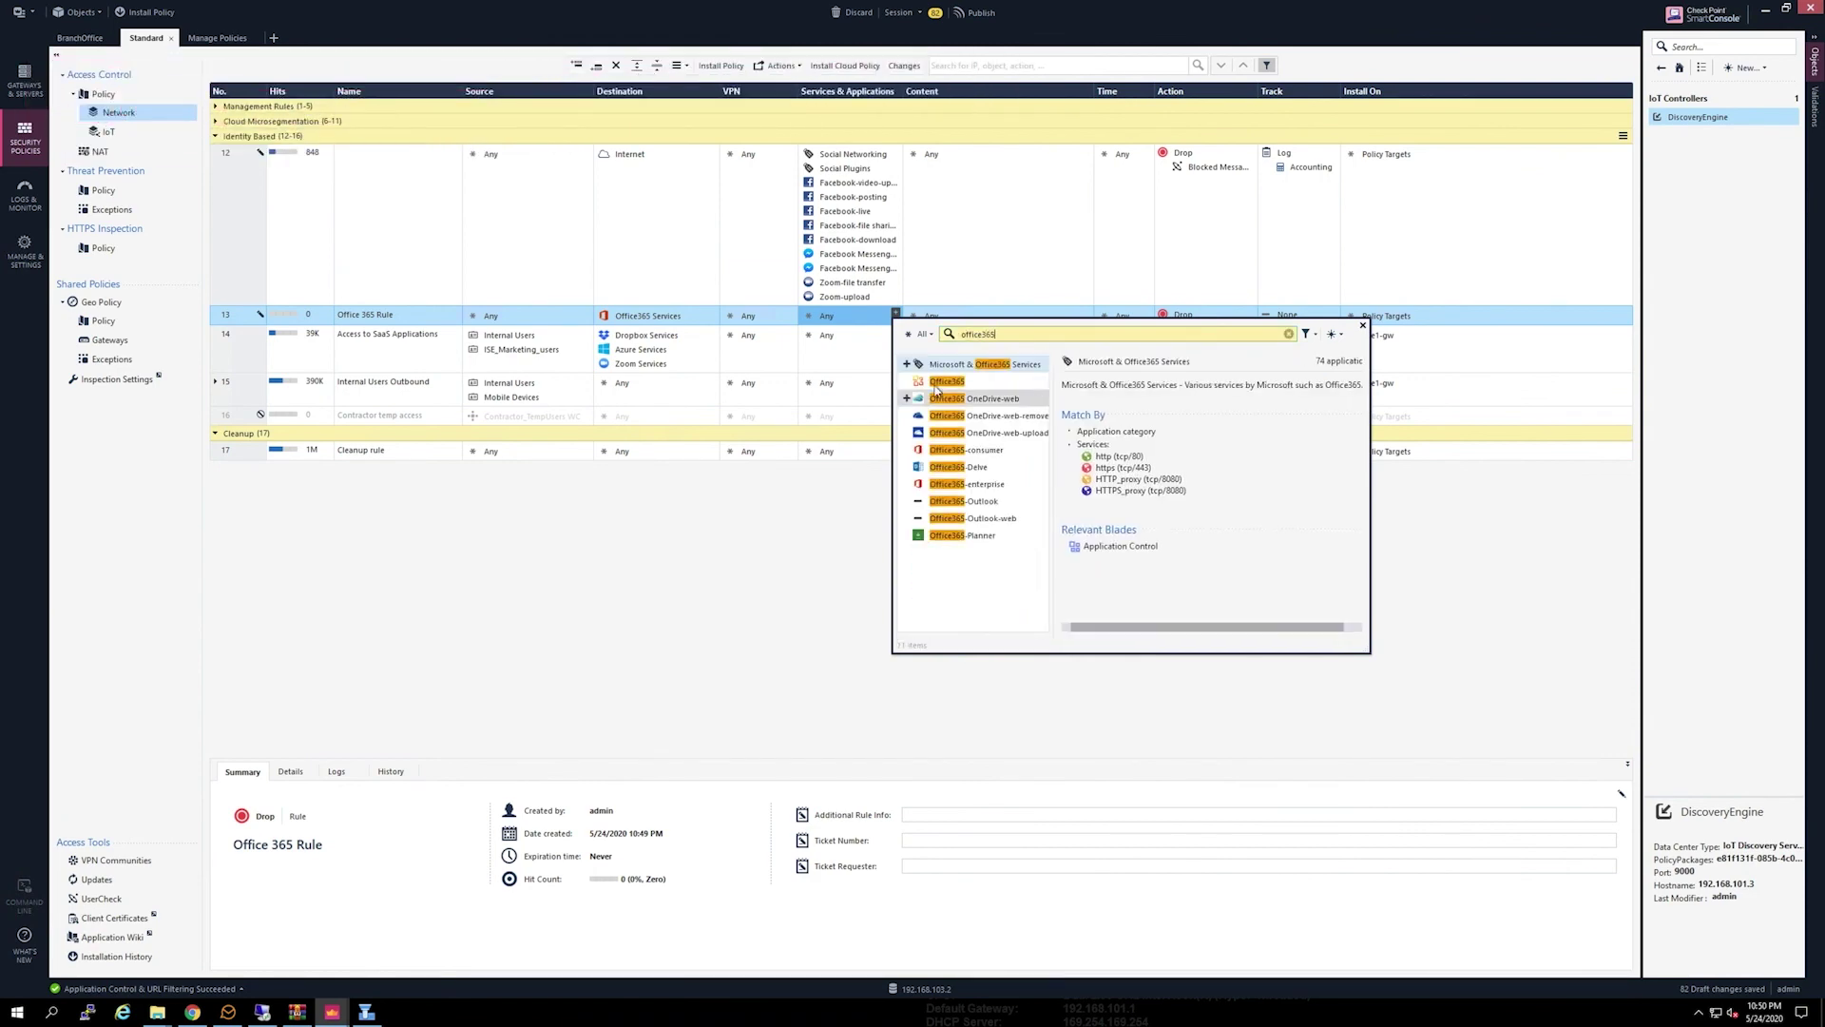
{"action": "left_click", "coordinate": [938, 384]}
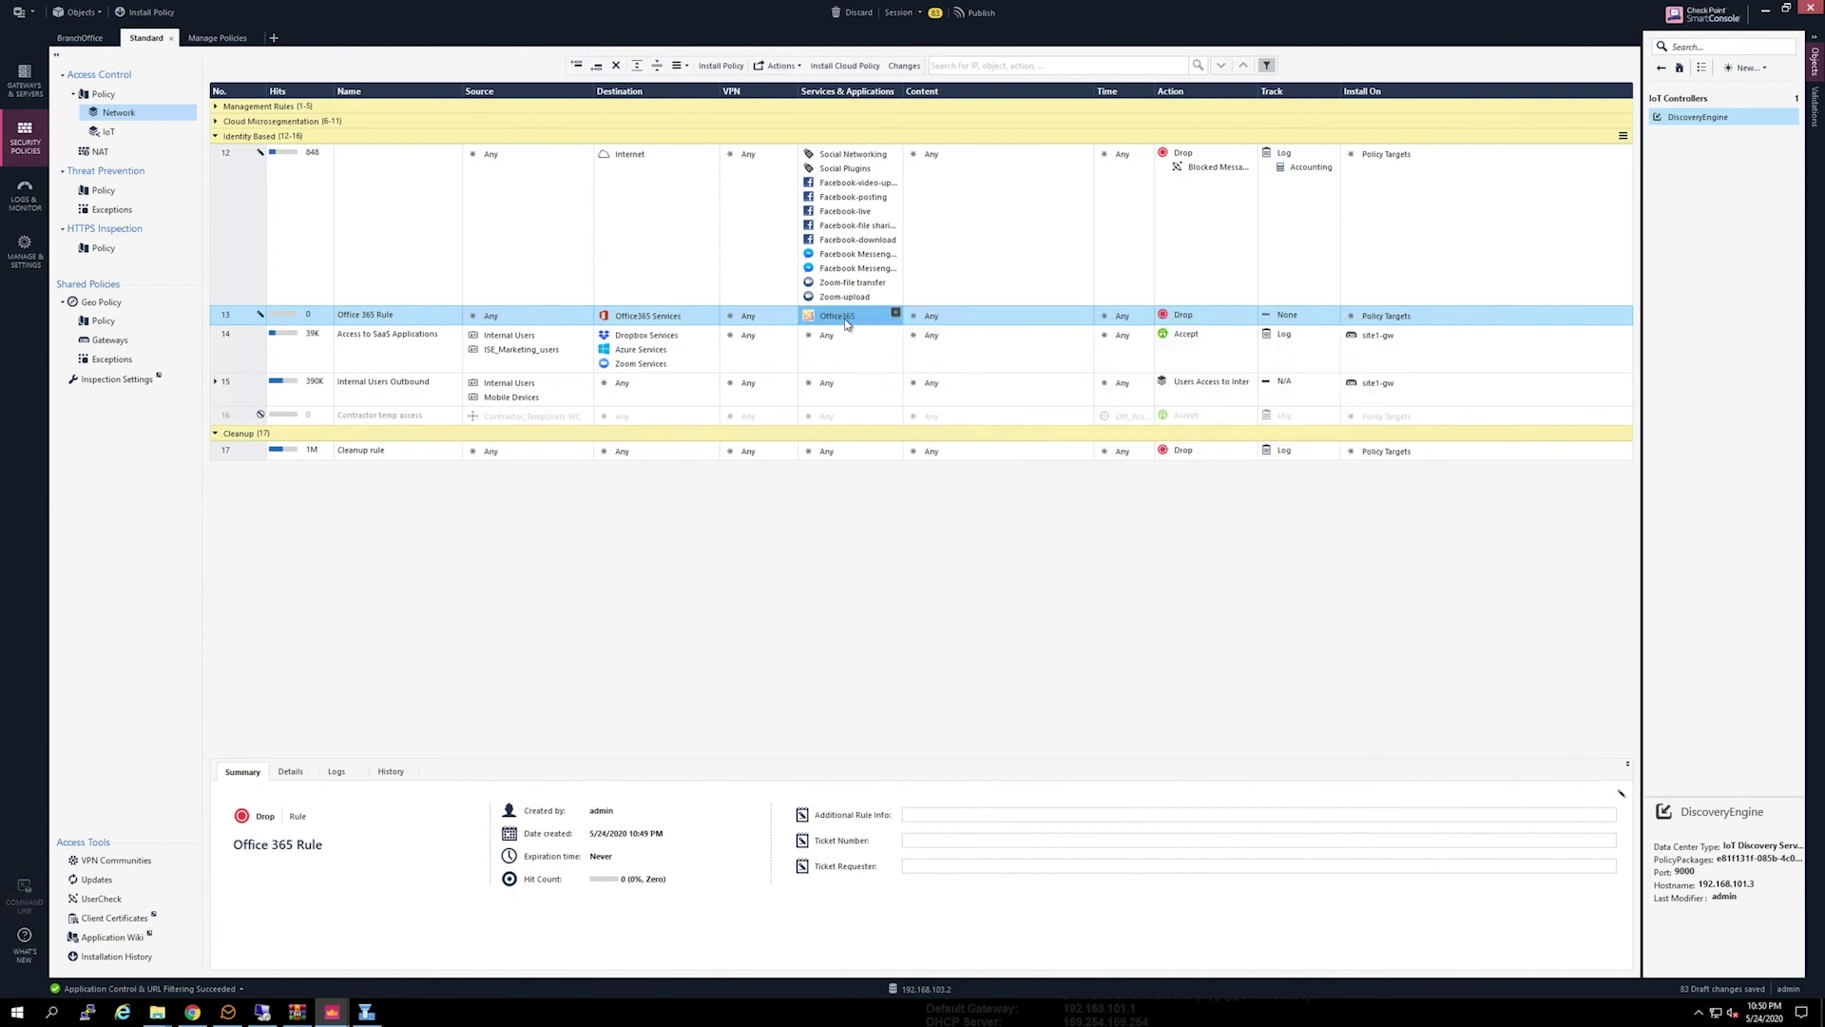